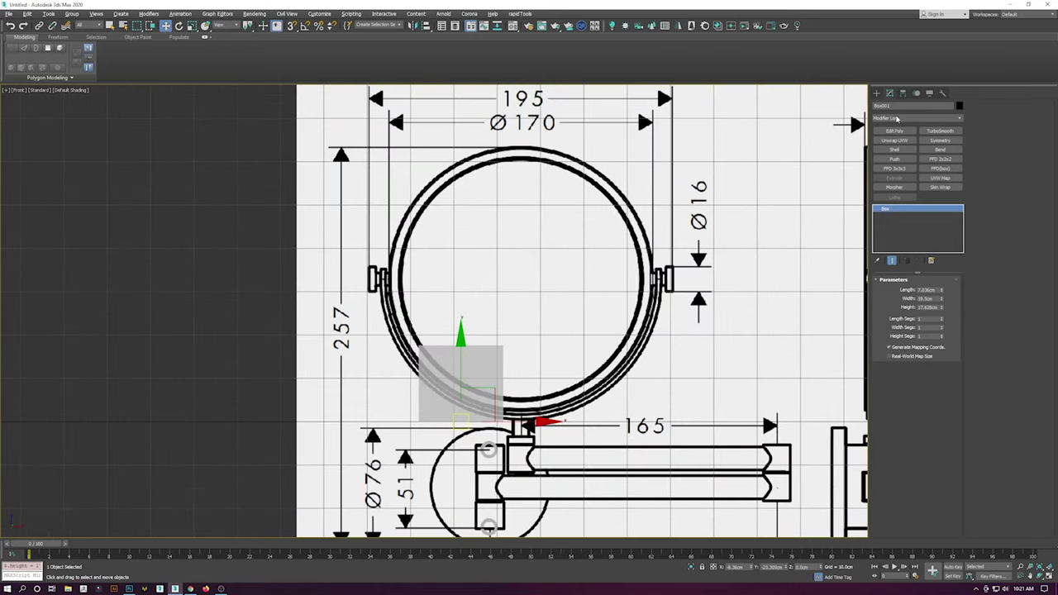
Scale the grey square up over the mirror drawing on the blueprint
{"action": "scroll", "coordinate": [577, 361], "scroll_direction": "up", "scroll_amount": 2}
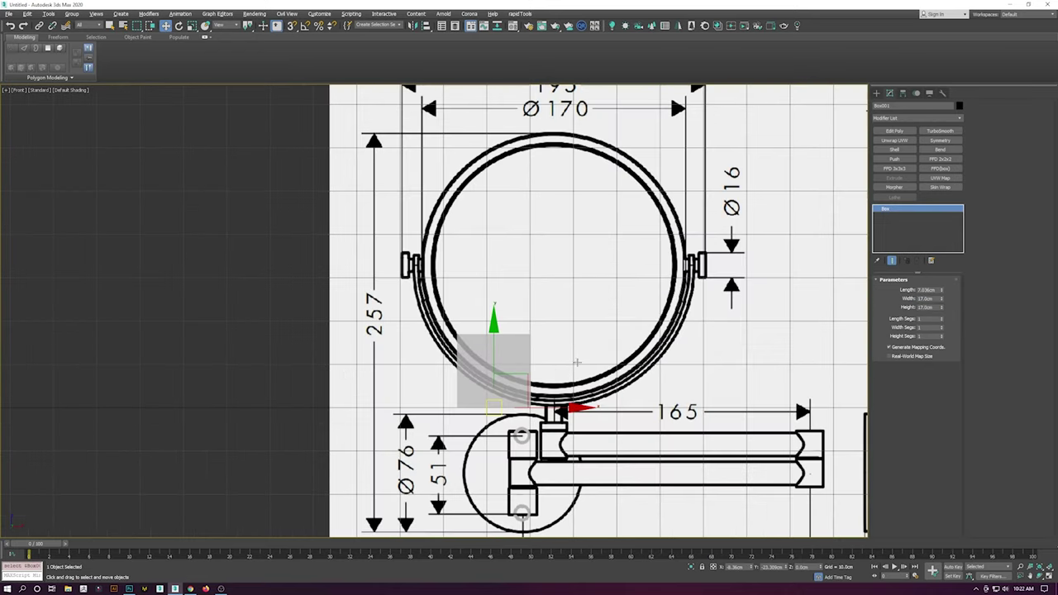
{"action": "scroll", "coordinate": [658, 281], "scroll_direction": "down", "scroll_amount": 3}
{"action": "scroll", "coordinate": [657, 281], "scroll_direction": "down", "scroll_amount": 3}
{"action": "scroll", "coordinate": [606, 378], "scroll_direction": "up", "scroll_amount": 4}
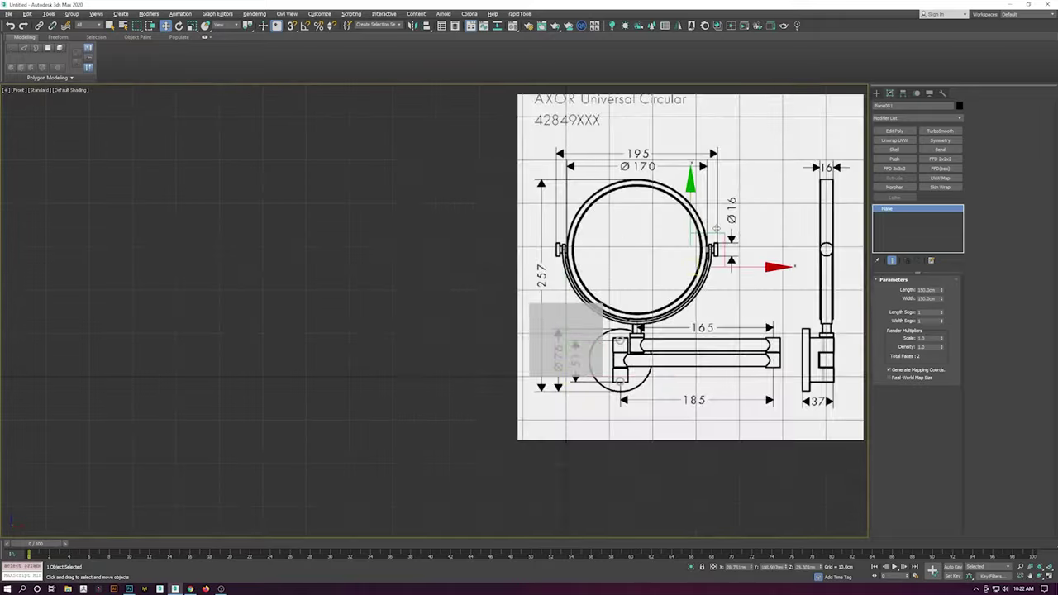
{"action": "key", "text": "r"}
{"action": "left_click_drag", "start_coordinate": [579, 355], "coordinate": [606, 378]}
{"action": "scroll", "coordinate": [606, 379], "scroll_direction": "up", "scroll_amount": 1}
{"action": "key", "text": "w"}
Fine-tune the square's scale so it fully covers the mirror's round frame
{"action": "scroll", "coordinate": [532, 350], "scroll_direction": "up", "scroll_amount": 3}
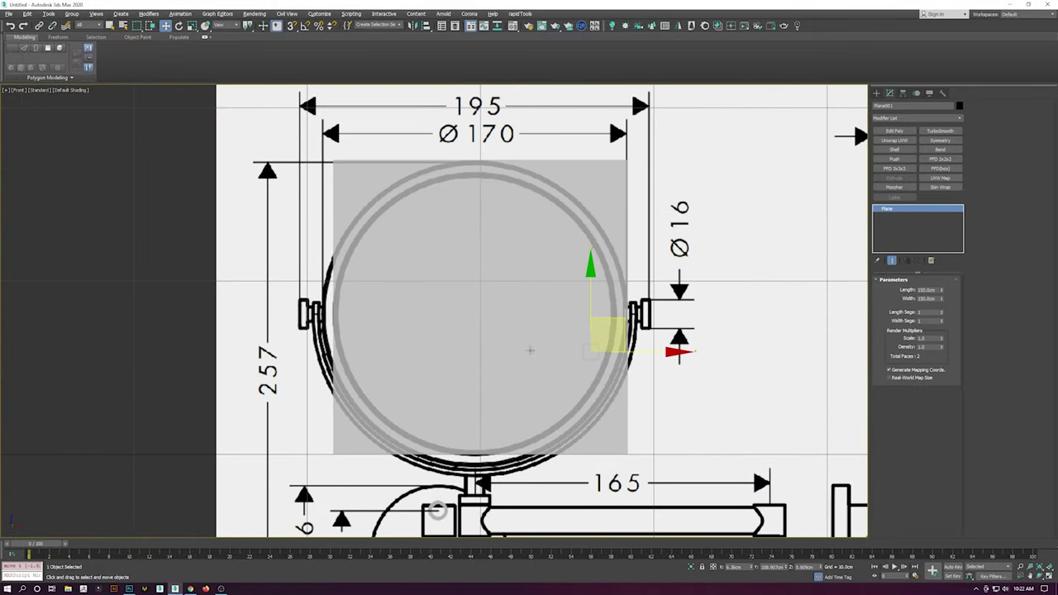
{"action": "key", "text": "r"}
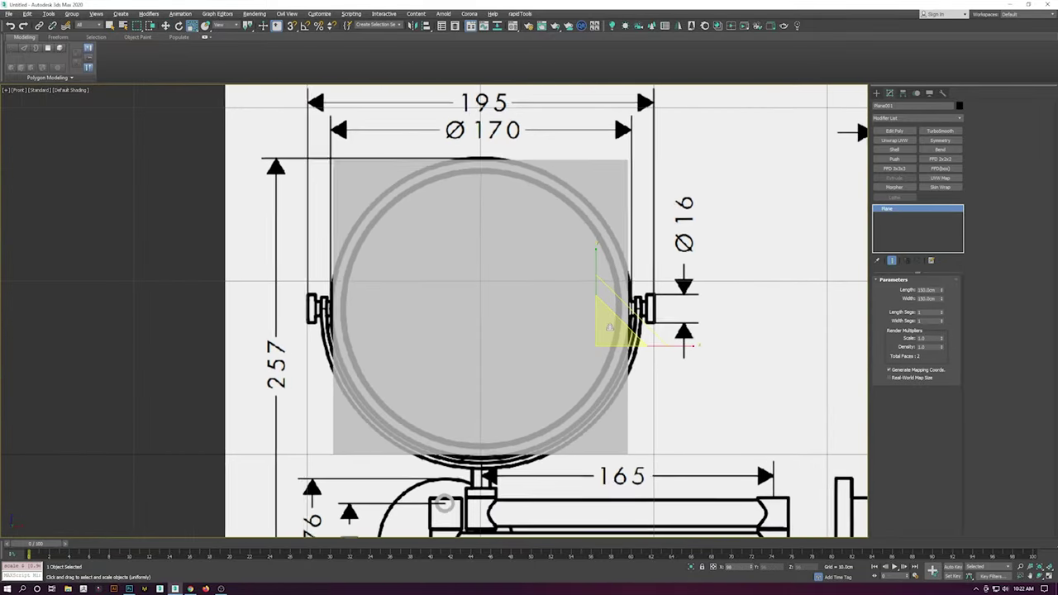
{"action": "key", "text": "w"}
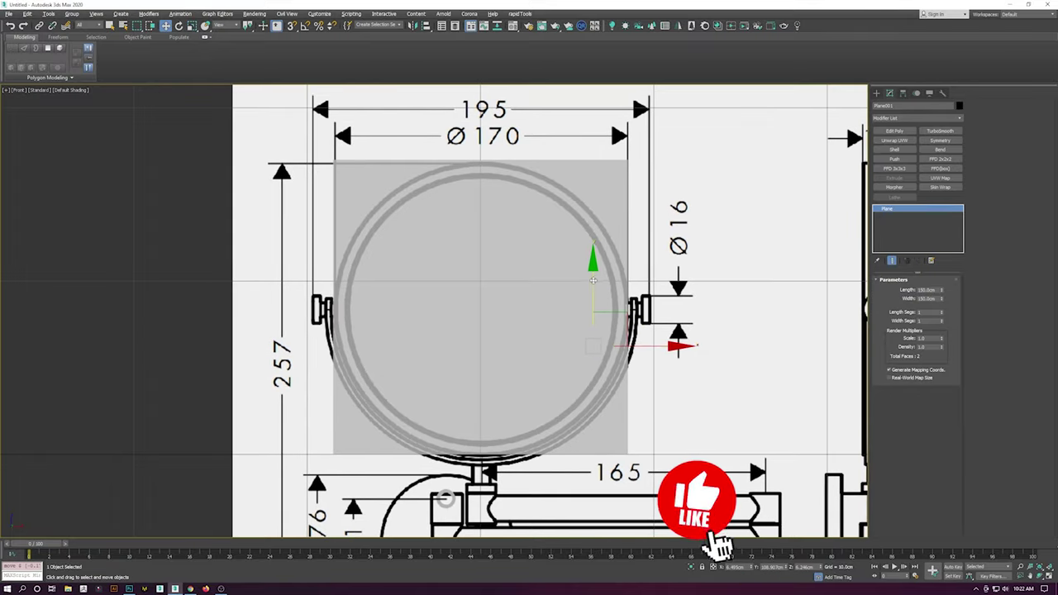
{"action": "scroll", "coordinate": [592, 280], "scroll_direction": "down", "scroll_amount": 5}
{"action": "scroll", "coordinate": [537, 304], "scroll_direction": "up", "scroll_amount": 4}
{"action": "scroll", "coordinate": [475, 302], "scroll_direction": "down", "scroll_amount": 10}
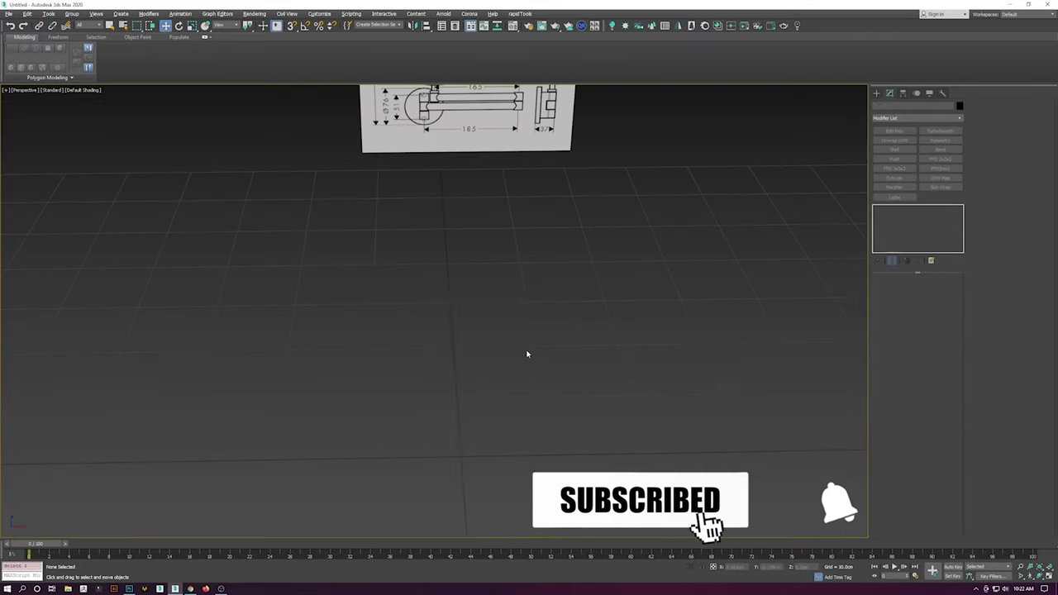
{"action": "scroll", "coordinate": [526, 353], "scroll_direction": "up", "scroll_amount": 8}
{"action": "scroll", "coordinate": [526, 353], "scroll_direction": "down", "scroll_amount": 2}
{"action": "scroll", "coordinate": [526, 353], "scroll_direction": "up", "scroll_amount": 2}
{"action": "scroll", "coordinate": [565, 365], "scroll_direction": "up", "scroll_amount": 3}
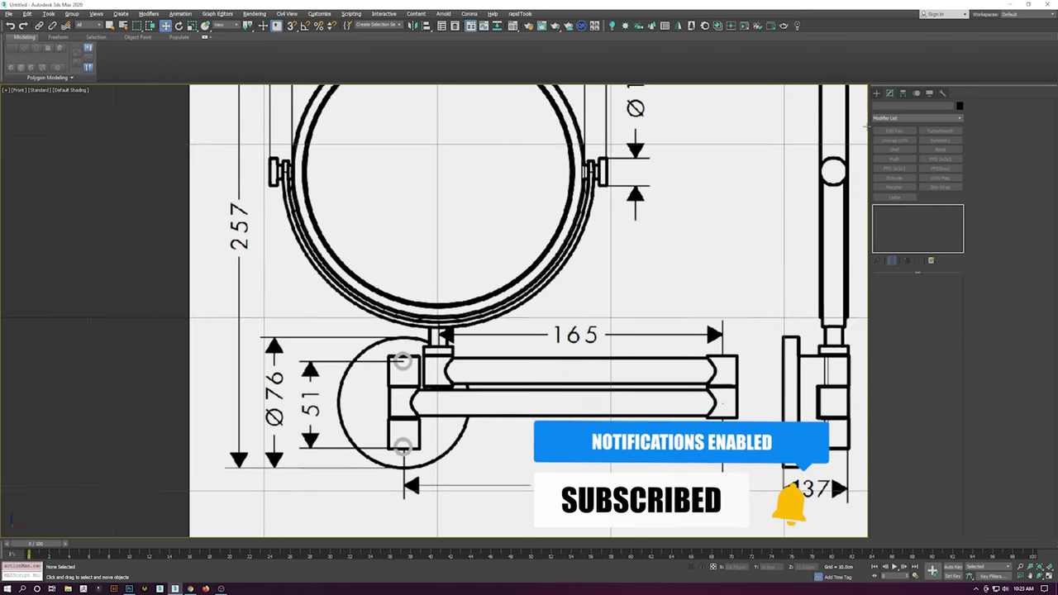
{"action": "scroll", "coordinate": [570, 413], "scroll_direction": "down", "scroll_amount": 4}
{"action": "scroll", "coordinate": [571, 397], "scroll_direction": "up", "scroll_amount": 5}
{"action": "scroll", "coordinate": [579, 372], "scroll_direction": "up", "scroll_amount": 2}
Cancel the unfinished box so nothing is created
{"action": "scroll", "coordinate": [482, 378], "scroll_direction": "up", "scroll_amount": 3}
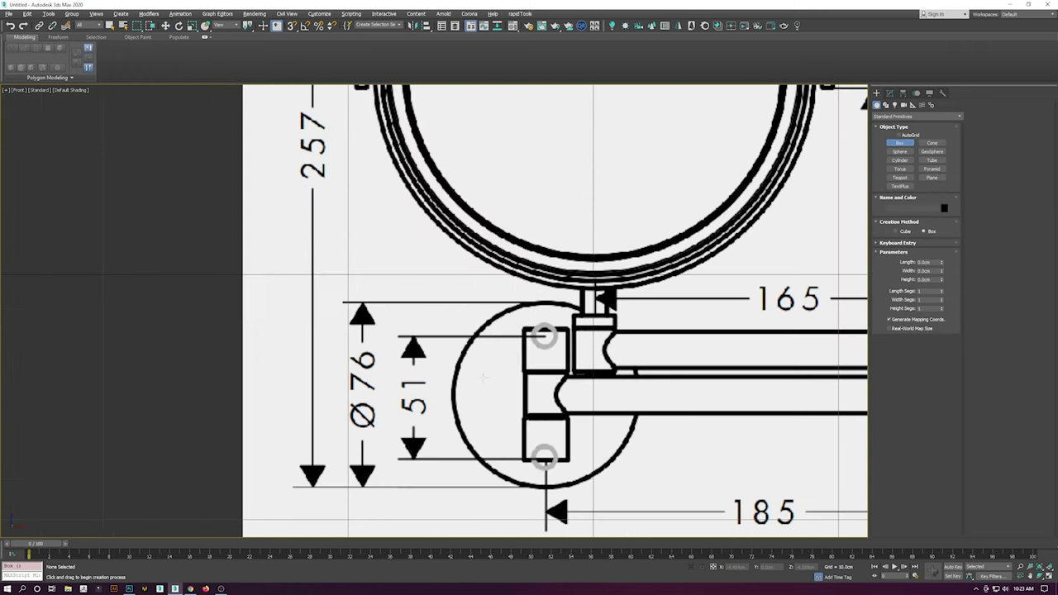
{"action": "right_click", "coordinate": [562, 491]}
{"action": "scroll", "coordinate": [529, 331], "scroll_direction": "down", "scroll_amount": 5}
{"action": "scroll", "coordinate": [507, 302], "scroll_direction": "up", "scroll_amount": 8}
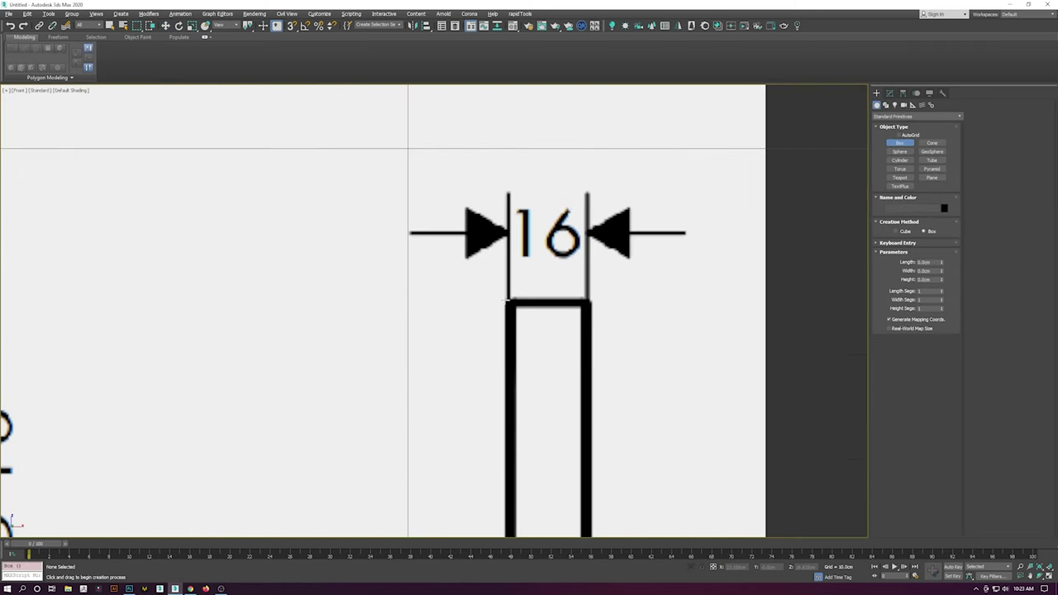
{"action": "right_click", "coordinate": [583, 348]}
{"action": "scroll", "coordinate": [537, 330], "scroll_direction": "down", "scroll_amount": 5}
{"action": "scroll", "coordinate": [504, 335], "scroll_direction": "up", "scroll_amount": 3}
{"action": "scroll", "coordinate": [504, 335], "scroll_direction": "up", "scroll_amount": 4}
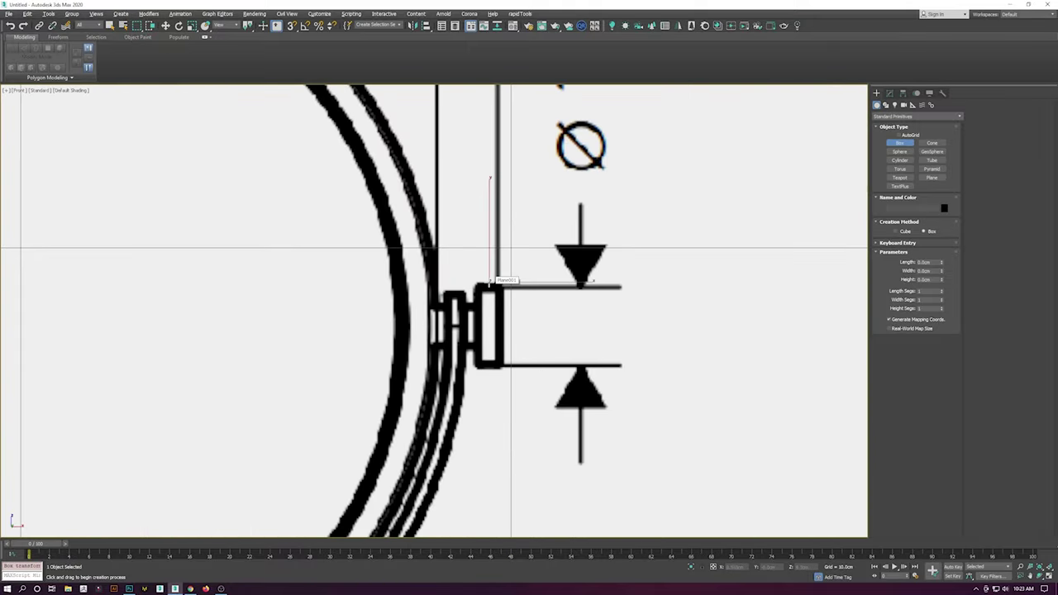
{"action": "scroll", "coordinate": [506, 337], "scroll_direction": "down", "scroll_amount": 5}
Draw a cylinder disk over the mirror's Ø170 circle and set 128 sides
{"action": "left_click", "coordinate": [899, 160]}
{"action": "left_click_drag", "start_coordinate": [493, 328], "coordinate": [493, 263]}
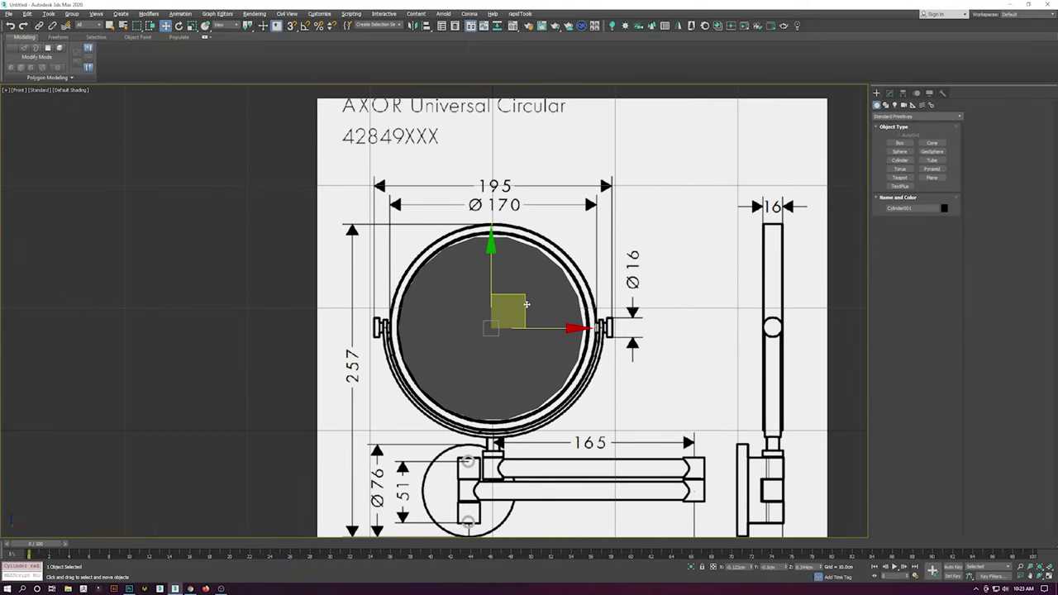
{"action": "left_click", "coordinate": [515, 322]}
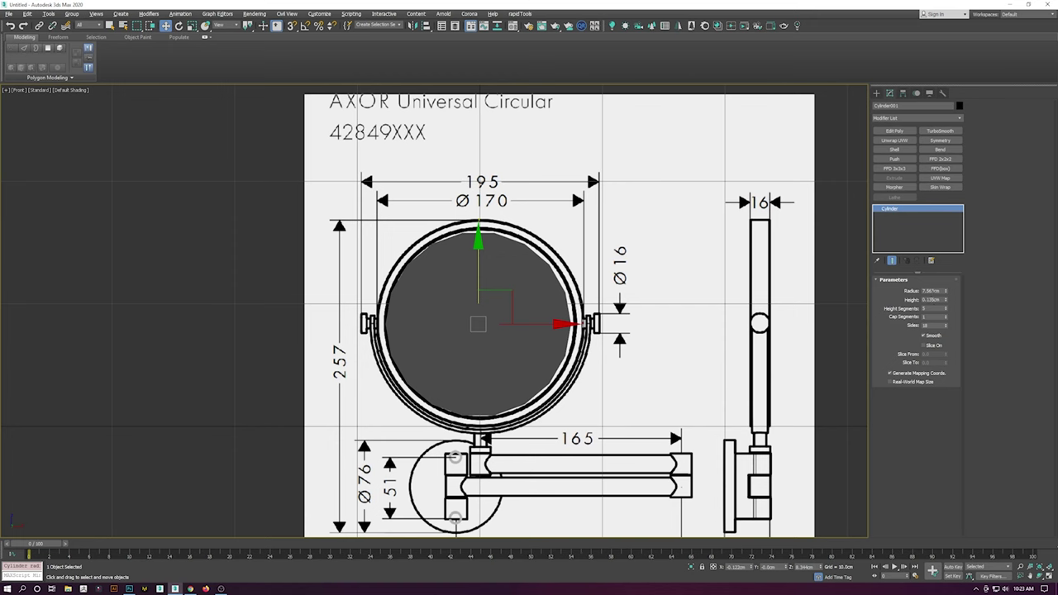
{"action": "scroll", "coordinate": [513, 297], "scroll_direction": "up", "scroll_amount": 2}
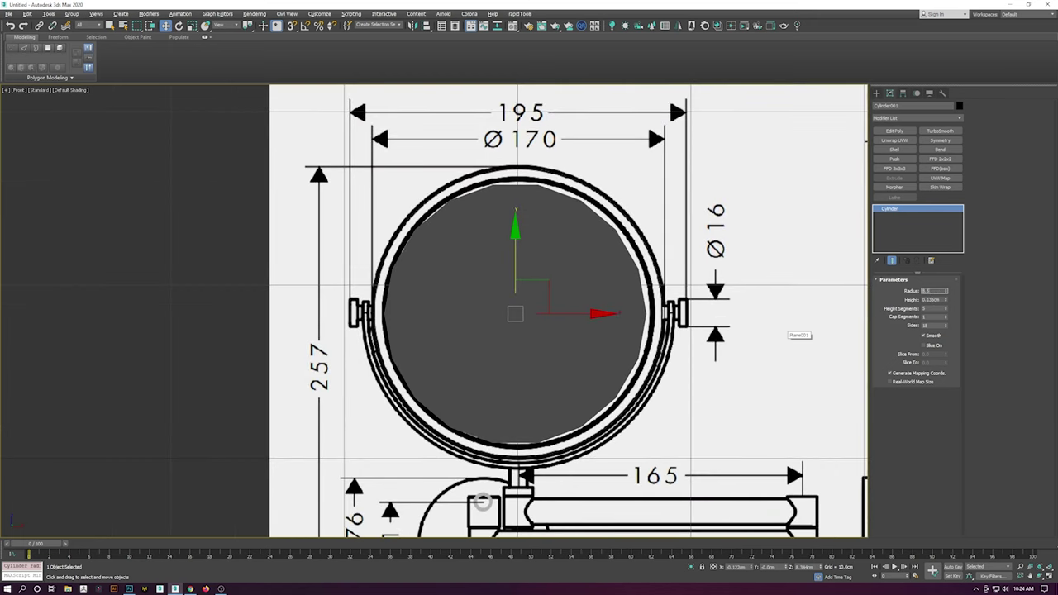
Make the disk see-through with Alt+X and check it in perspective and front views
{"action": "key", "text": "alt+x"}
{"action": "middle_click_drag", "start_coordinate": [533, 280], "coordinate": [545, 276]}
{"action": "scroll", "coordinate": [541, 299], "scroll_direction": "up", "scroll_amount": 2}
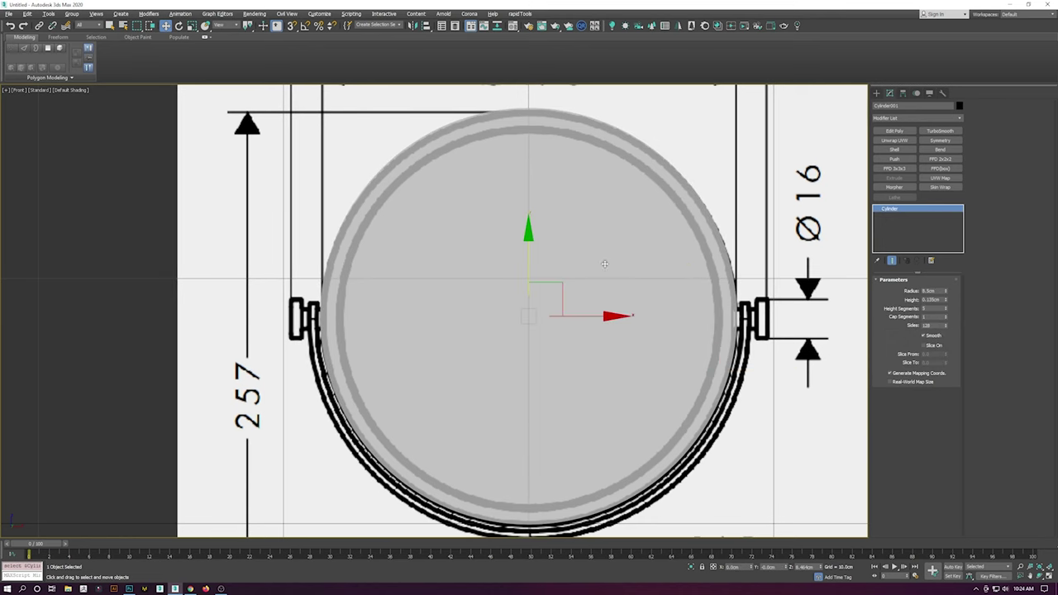
{"action": "key", "text": "p"}
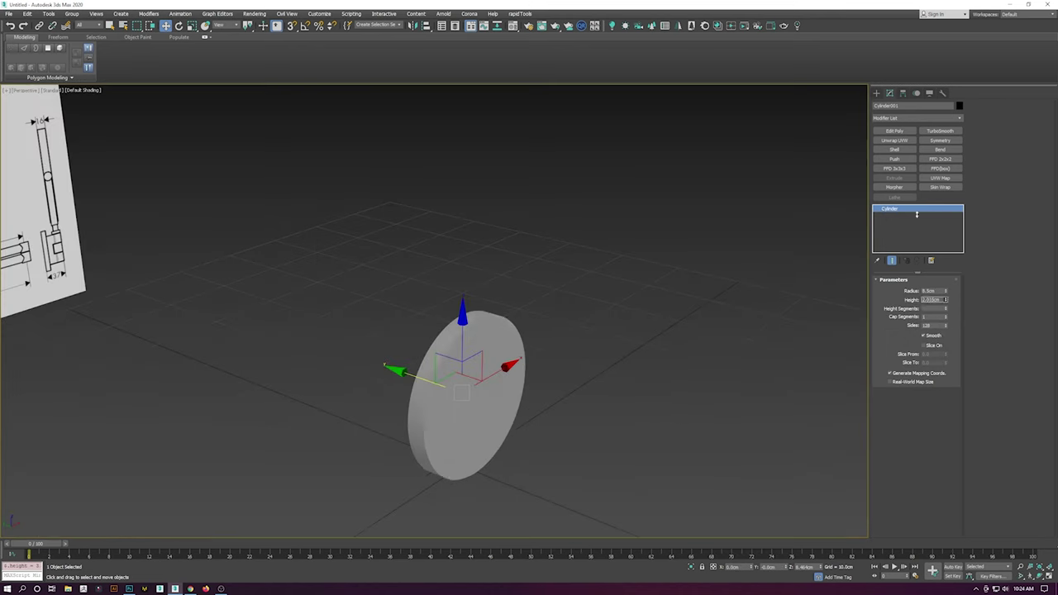
{"action": "key", "text": "alt+x"}
{"action": "key", "text": "f"}
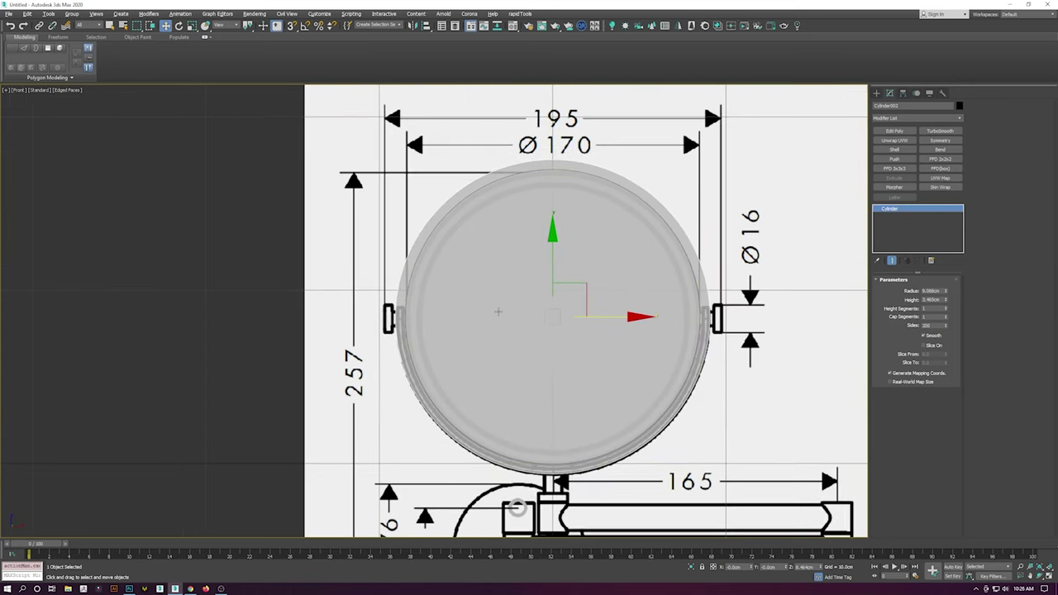
Convert the disk to Editable Poly and inset its front face
{"action": "right_click", "coordinate": [546, 306]}
{"action": "left_click", "coordinate": [537, 308]}
{"action": "key", "text": "shift+i"}
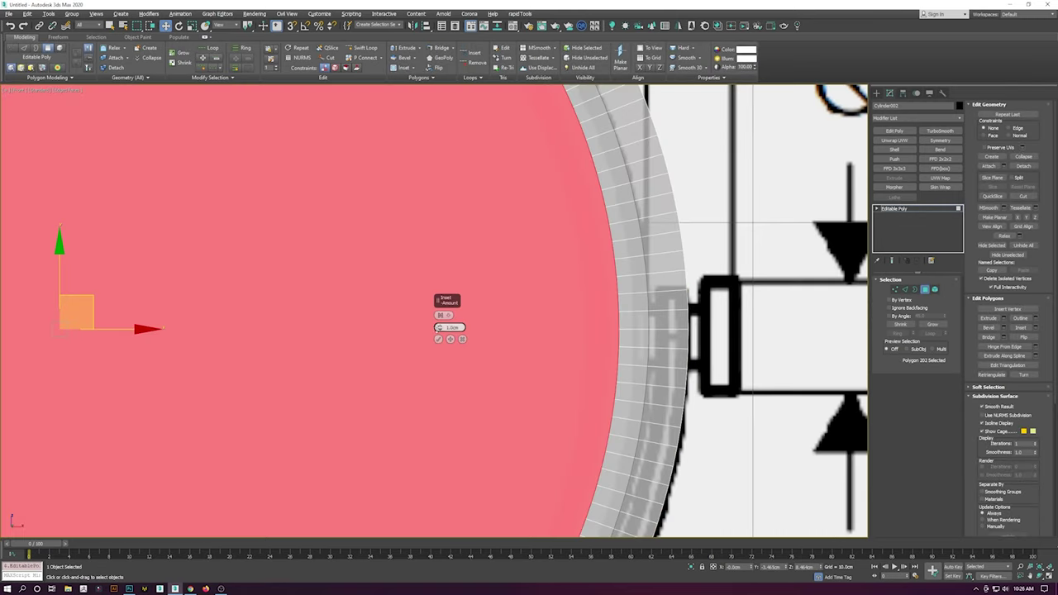
{"action": "scroll", "coordinate": [467, 371], "scroll_direction": "down", "scroll_amount": 3}
{"action": "left_click", "coordinate": [438, 339]}
Adjust the disk's vertices, then return to whole-object selection
{"action": "key", "text": "1"}
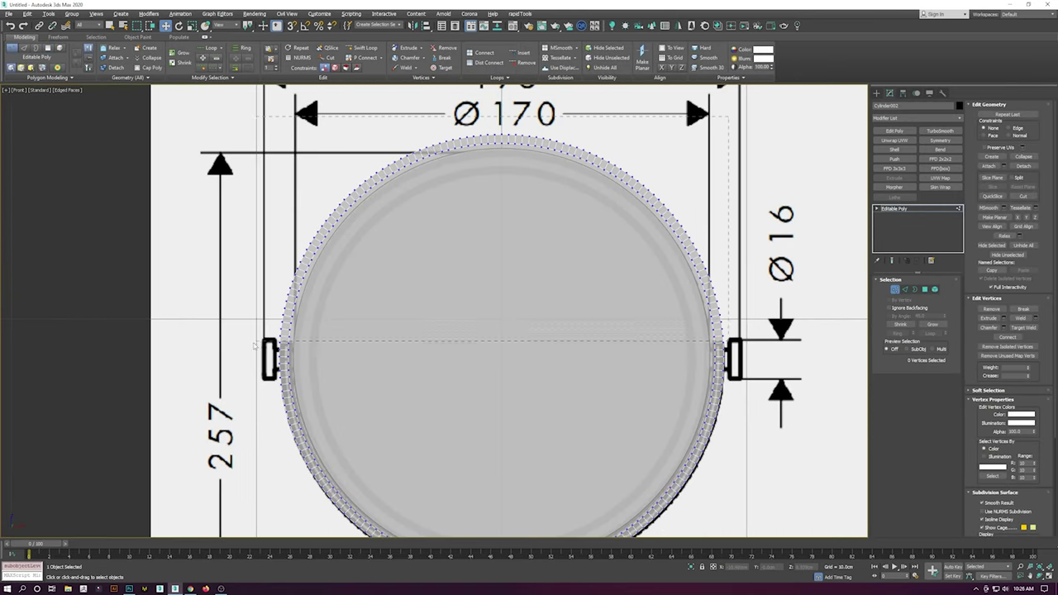
{"action": "scroll", "coordinate": [278, 353], "scroll_direction": "up", "scroll_amount": 2}
{"action": "scroll", "coordinate": [498, 279], "scroll_direction": "up", "scroll_amount": 2}
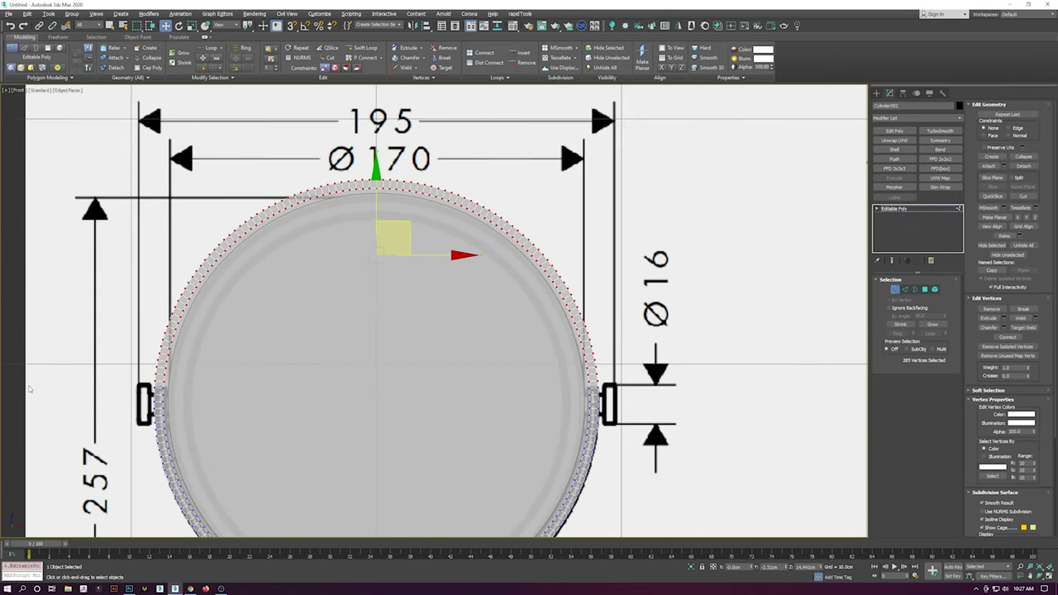
{"action": "scroll", "coordinate": [47, 397], "scroll_direction": "down", "scroll_amount": 3}
{"action": "scroll", "coordinate": [578, 330], "scroll_direction": "up", "scroll_amount": 3}
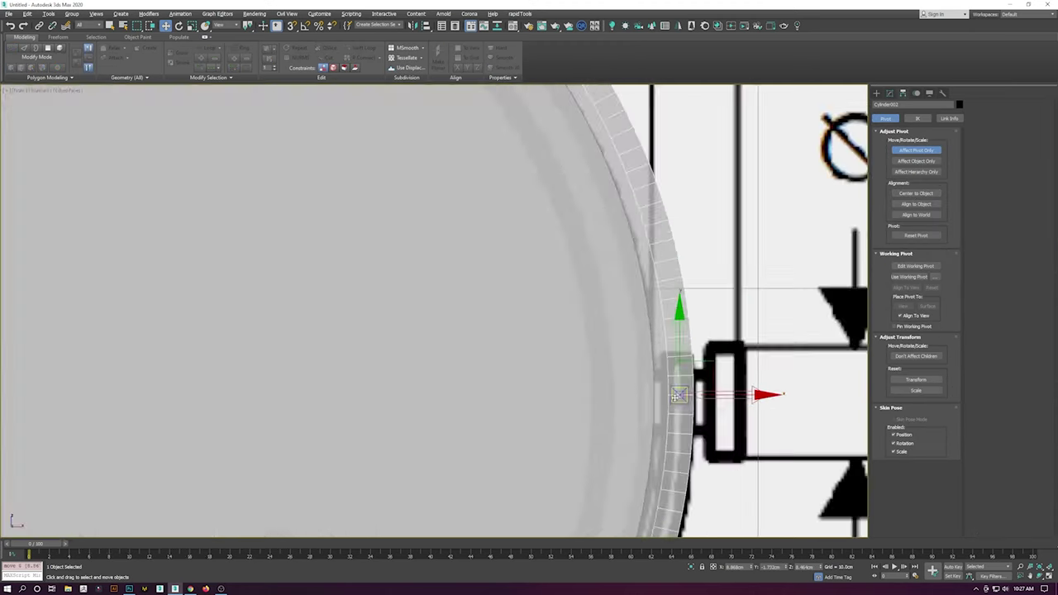
{"action": "scroll", "coordinate": [809, 131], "scroll_direction": "down", "scroll_amount": 2}
{"action": "scroll", "coordinate": [198, 398], "scroll_direction": "down", "scroll_amount": 3}
{"action": "left_click", "coordinate": [463, 372]}
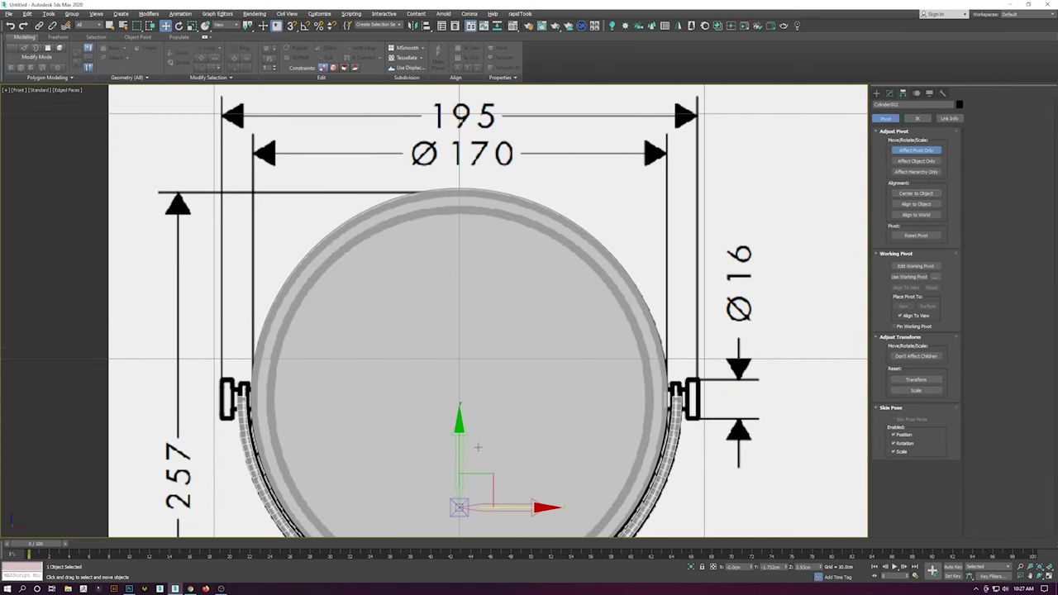
{"action": "scroll", "coordinate": [330, 372], "scroll_direction": "up", "scroll_amount": 3}
{"action": "scroll", "coordinate": [737, 376], "scroll_direction": "down", "scroll_amount": 1}
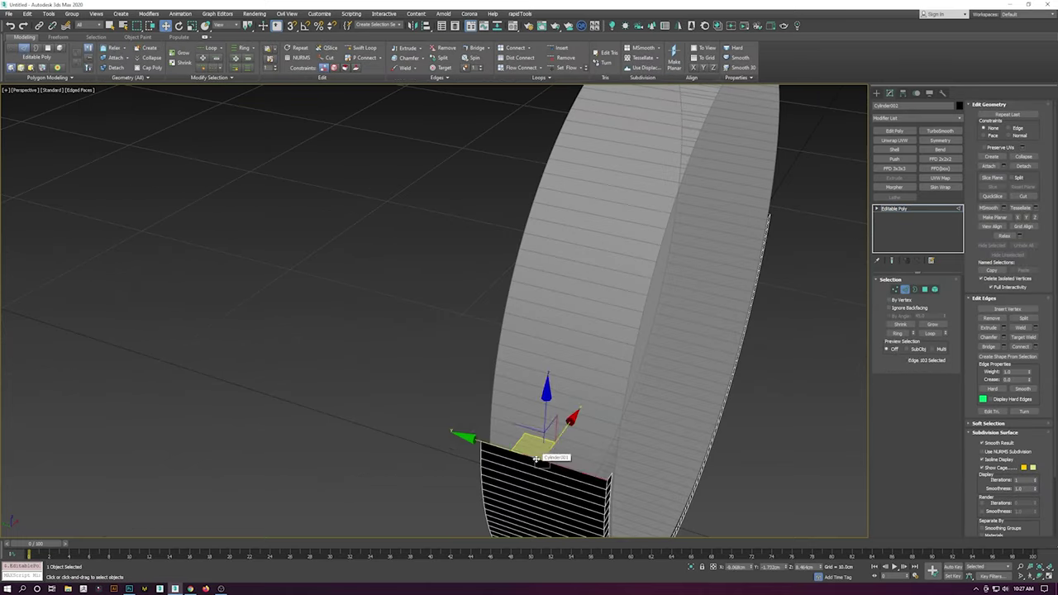
Select an edge at the bottom of the rim in a maximized Perspective view
{"action": "key", "text": "alt+w"}
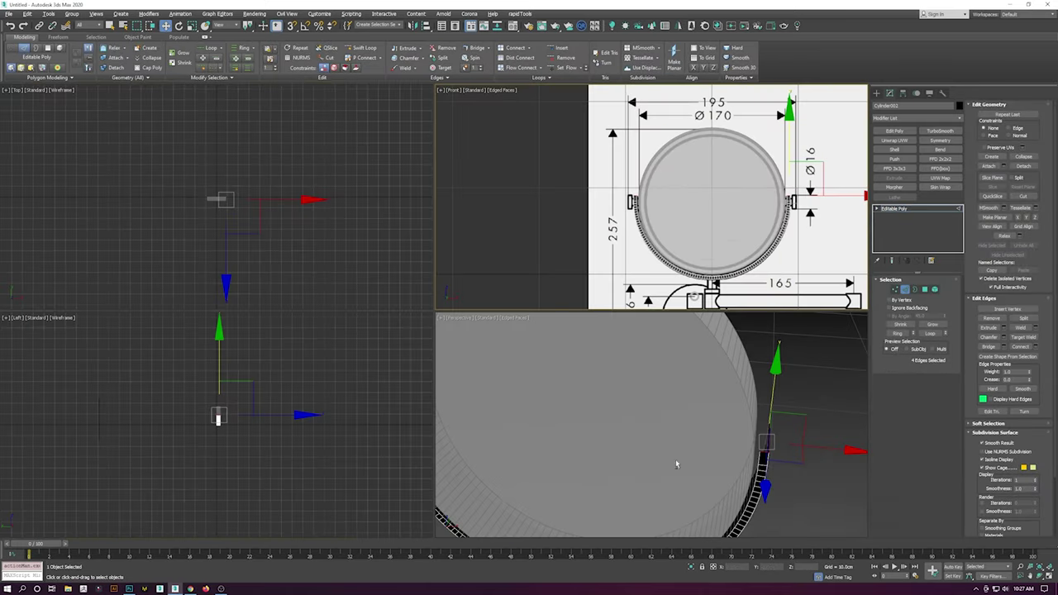
{"action": "key", "text": "2"}
{"action": "key", "text": "m"}
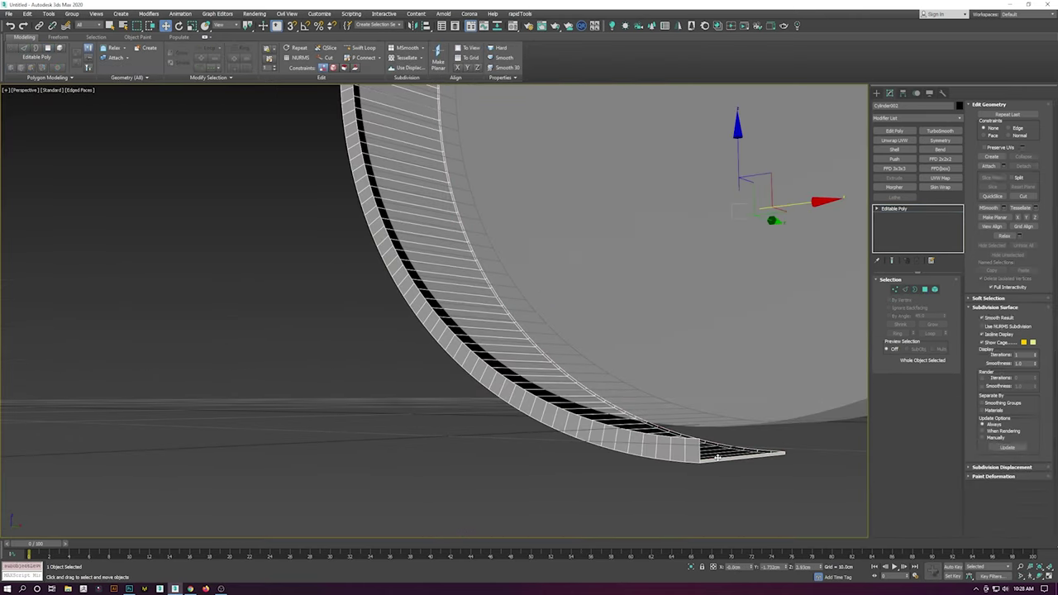
{"action": "left_click", "coordinate": [713, 458]}
{"action": "scroll", "coordinate": [712, 458], "scroll_direction": "down", "scroll_amount": 5}
{"action": "scroll", "coordinate": [653, 453], "scroll_direction": "up", "scroll_amount": 8}
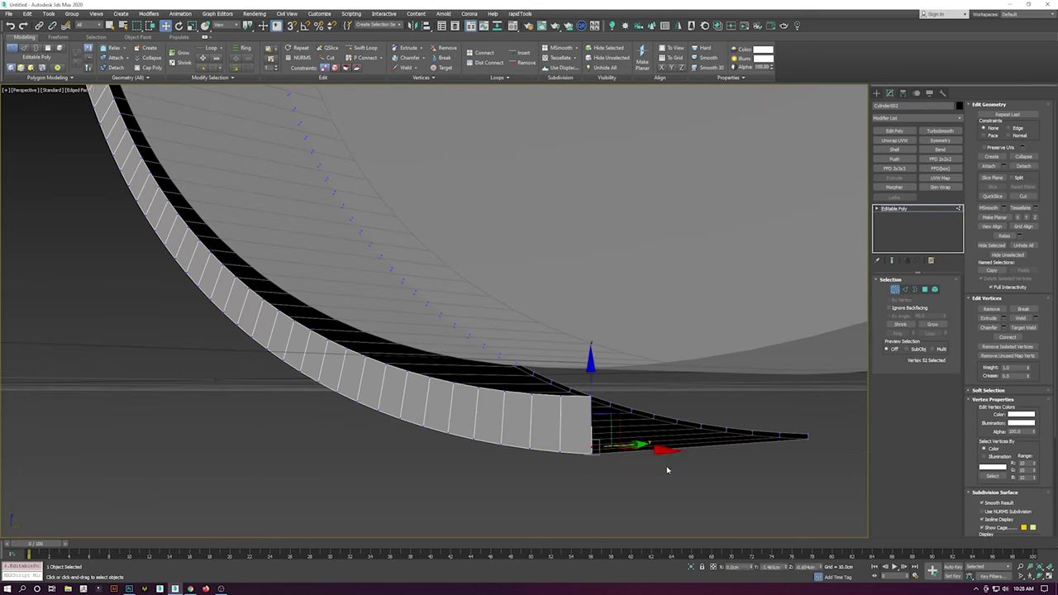
{"action": "middle_click_drag", "start_coordinate": [667, 469], "coordinate": [622, 402], "text": "alt"}
{"action": "key", "text": "4"}
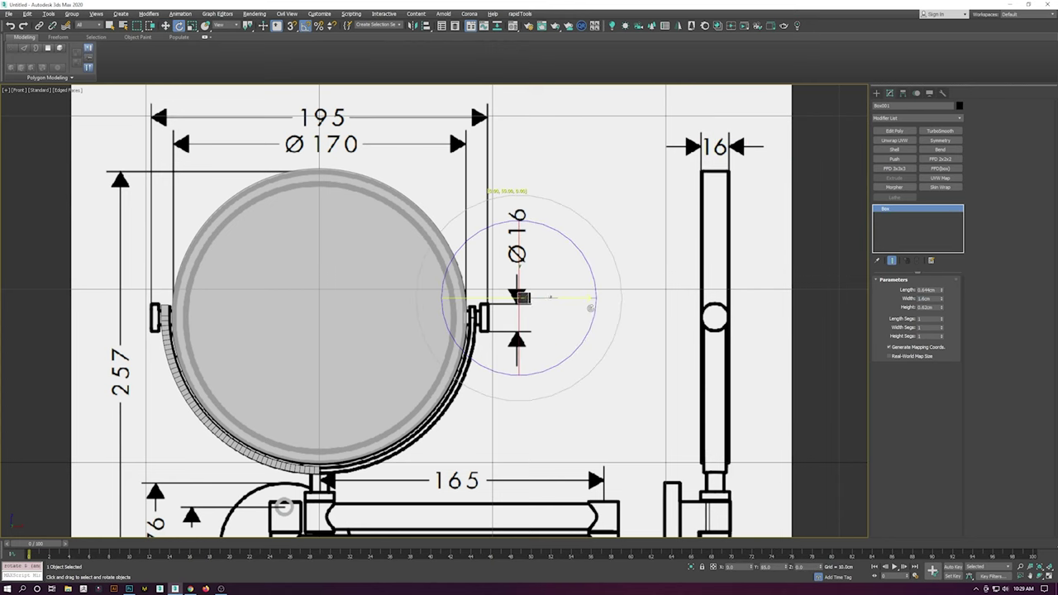
Inspect the frame piece from the side, perspective and front views
{"action": "key", "text": "l"}
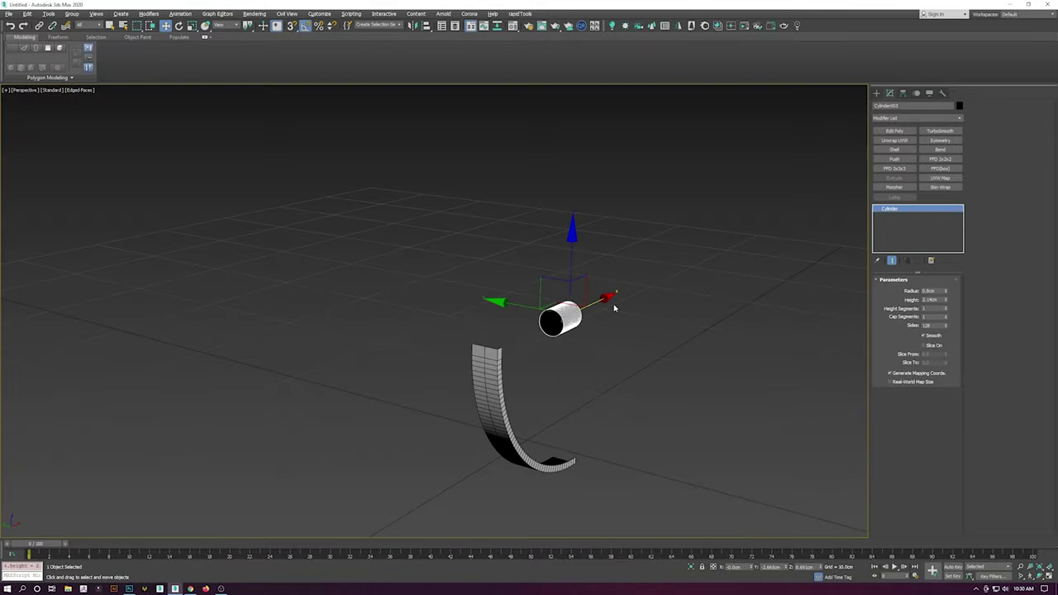
{"action": "key", "text": "z"}
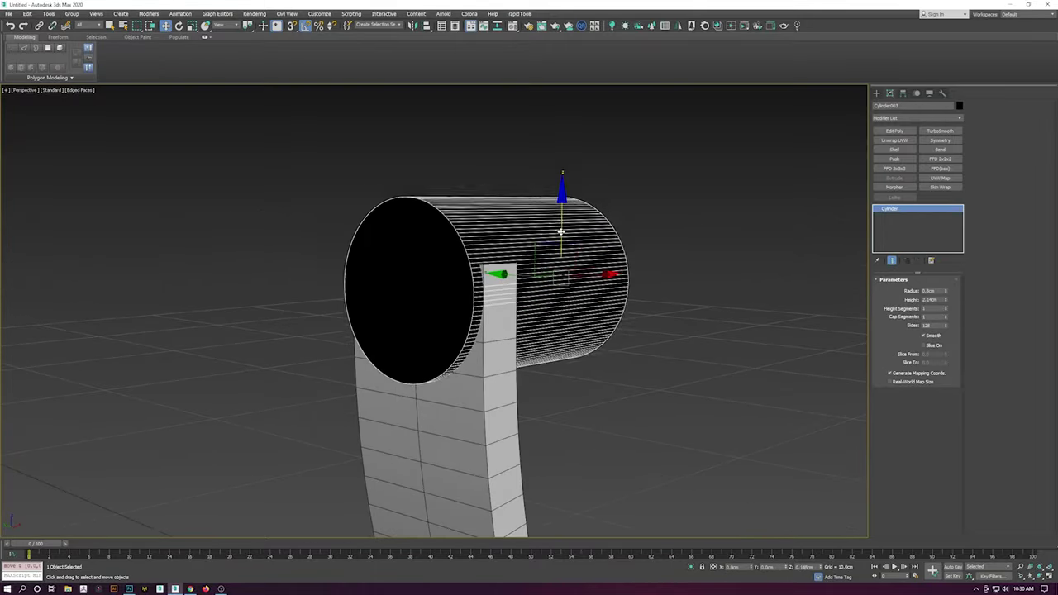
{"action": "middle_click_drag", "start_coordinate": [481, 348], "coordinate": [496, 331], "text": "alt"}
{"action": "key", "text": "f"}
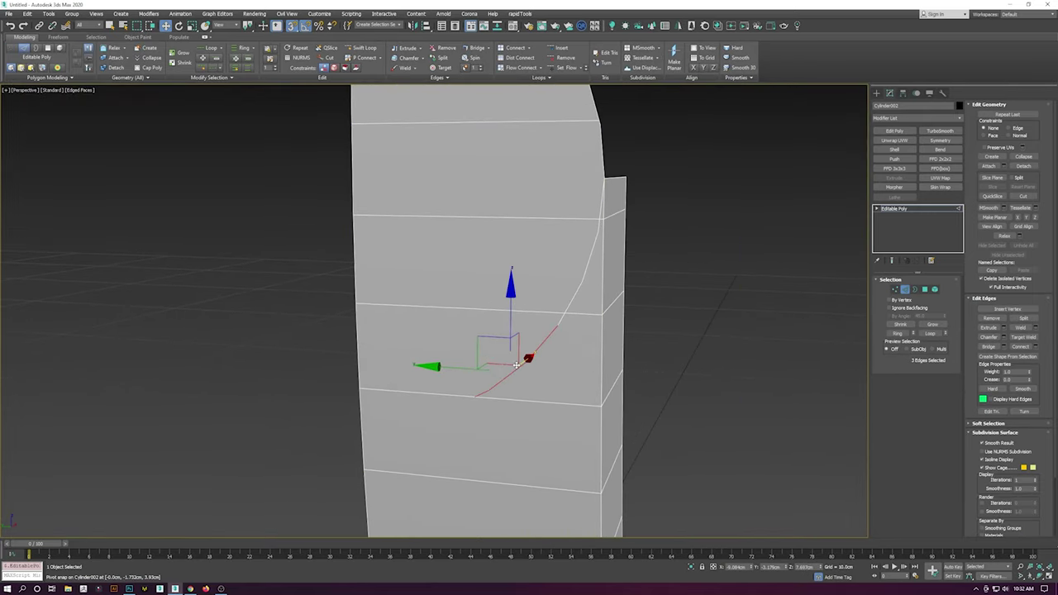
{"action": "middle_click_drag", "start_coordinate": [536, 354], "coordinate": [468, 402], "text": "alt"}
{"action": "scroll", "coordinate": [527, 368], "scroll_direction": "up", "scroll_amount": 4}
{"action": "scroll", "coordinate": [503, 378], "scroll_direction": "down", "scroll_amount": 3}
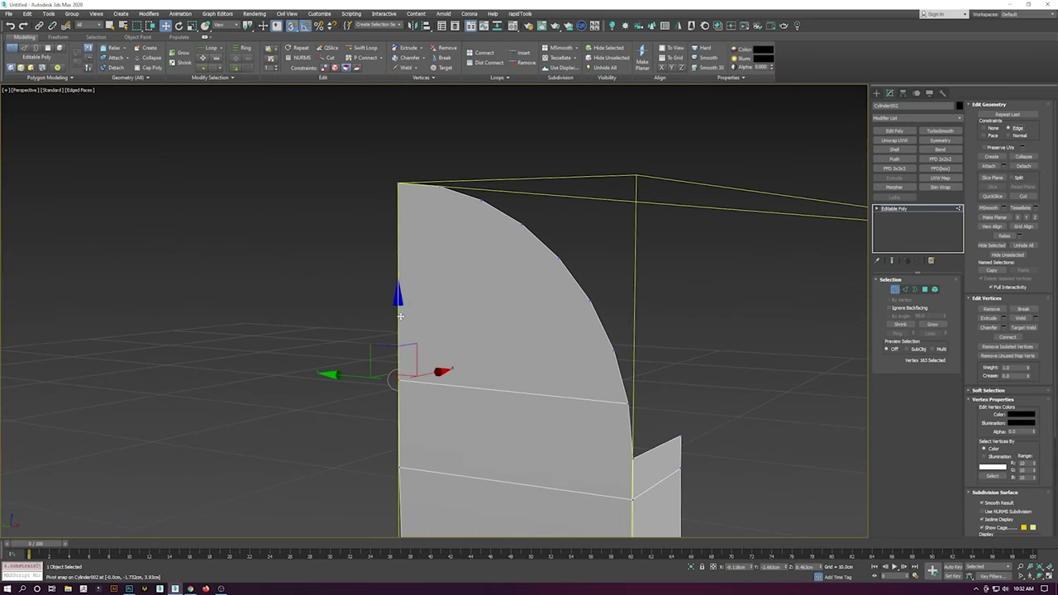
Select several edges along the curved frame piece
{"action": "key", "text": "2"}
{"action": "scroll", "coordinate": [400, 314], "scroll_direction": "down", "scroll_amount": 5}
{"action": "mouse_move", "coordinate": [400, 315]}
{"action": "middle_mouse_down", "text": "alt"}
{"action": "mouse_move", "coordinate": [509, 405]}
{"action": "mouse_move", "coordinate": [580, 381]}
{"action": "middle_mouse_up", "text": "alt"}
{"action": "scroll", "coordinate": [508, 405], "scroll_direction": "up", "scroll_amount": 4}
{"action": "left_click", "coordinate": [579, 381], "text": "ctrl"}
{"action": "left_click", "coordinate": [558, 343], "text": "ctrl"}
{"action": "mouse_move", "coordinate": [558, 343]}
{"action": "middle_mouse_down", "text": "alt"}
{"action": "mouse_move", "coordinate": [548, 346]}
{"action": "mouse_move", "coordinate": [611, 364]}
{"action": "mouse_move", "coordinate": [636, 401]}
{"action": "middle_mouse_up", "text": "alt"}
{"action": "key", "text": "2"}
{"action": "scroll", "coordinate": [628, 372], "scroll_direction": "up", "scroll_amount": 3}
{"action": "scroll", "coordinate": [639, 379], "scroll_direction": "up", "scroll_amount": 3}
Select the whole frame element and its vertices in the front view
{"action": "key", "text": "1"}
{"action": "key", "text": "3"}
{"action": "scroll", "coordinate": [651, 328], "scroll_direction": "down", "scroll_amount": 3}
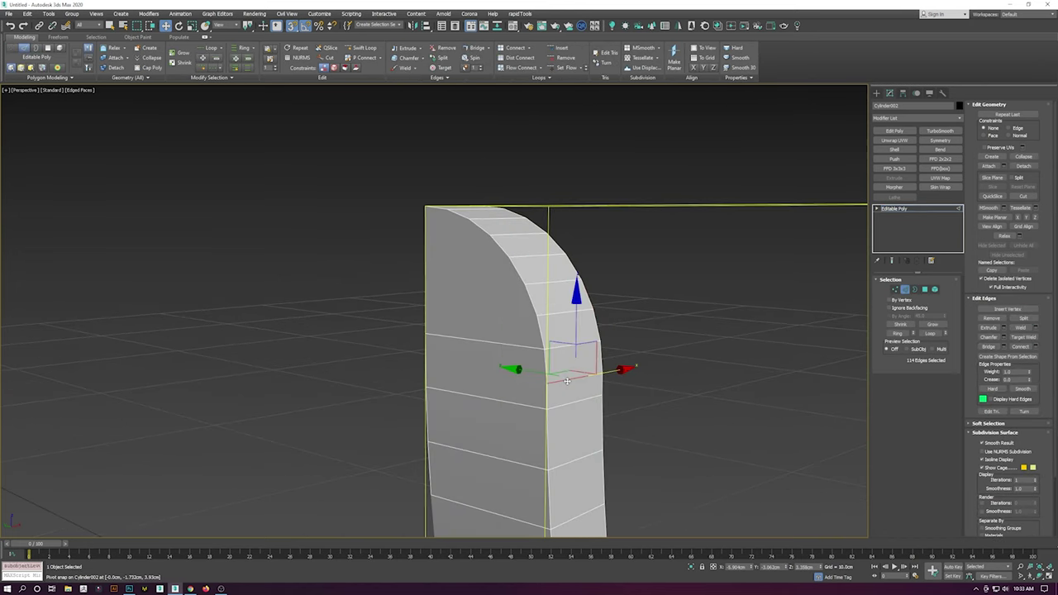
{"action": "middle_click_drag", "start_coordinate": [651, 347], "coordinate": [625, 402]}
{"action": "key", "text": "F4"}
{"action": "scroll", "coordinate": [550, 353], "scroll_direction": "down", "scroll_amount": 2}
{"action": "key", "text": "5"}
{"action": "left_click", "coordinate": [550, 354]}
{"action": "key", "text": "F4"}
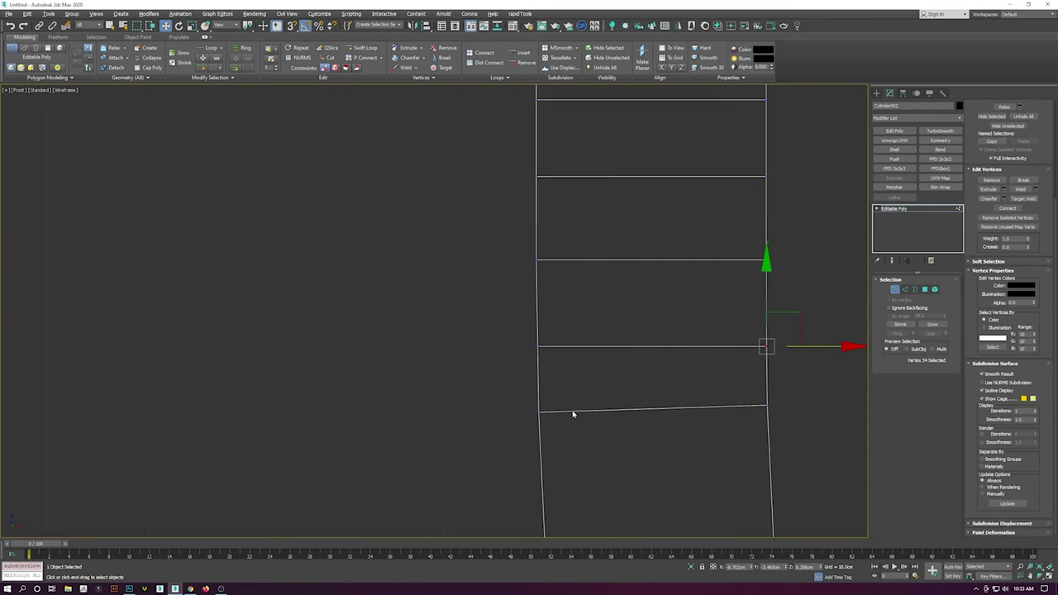
{"action": "middle_click_drag", "start_coordinate": [609, 298], "coordinate": [566, 345]}
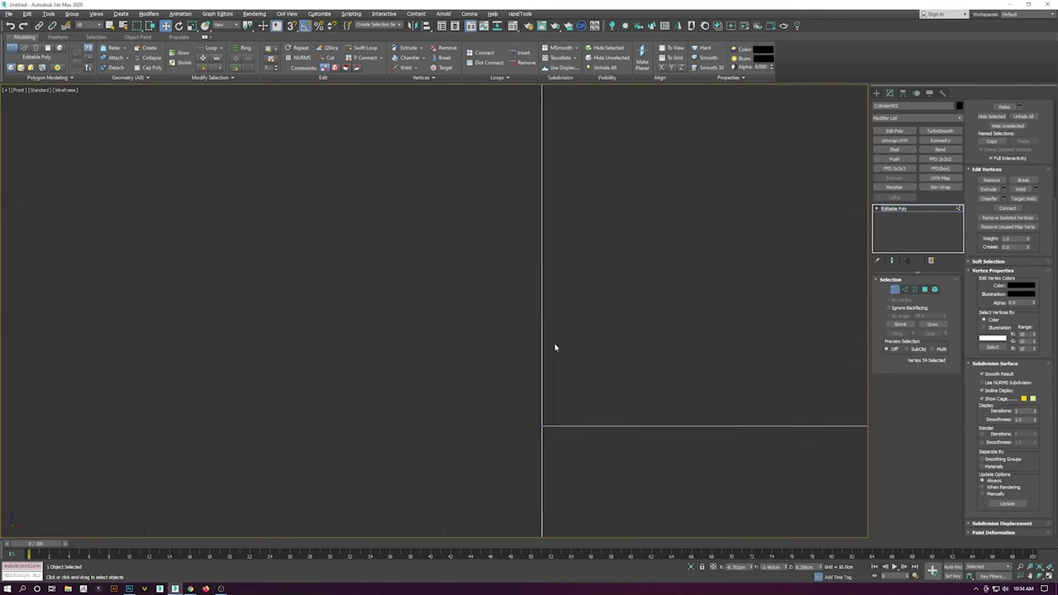
Draw a small stem cylinder at the joint below the mirror frame
{"action": "scroll", "coordinate": [626, 353], "scroll_direction": "down", "scroll_amount": 5}
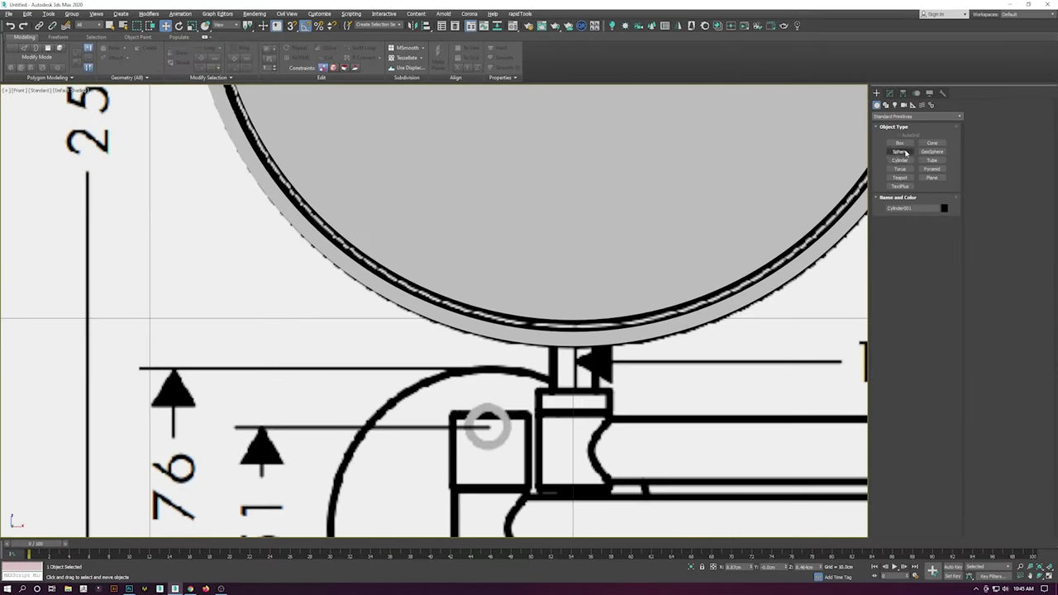
{"action": "left_click", "coordinate": [899, 160]}
{"action": "left_click_drag", "start_coordinate": [572, 364], "coordinate": [589, 340]}
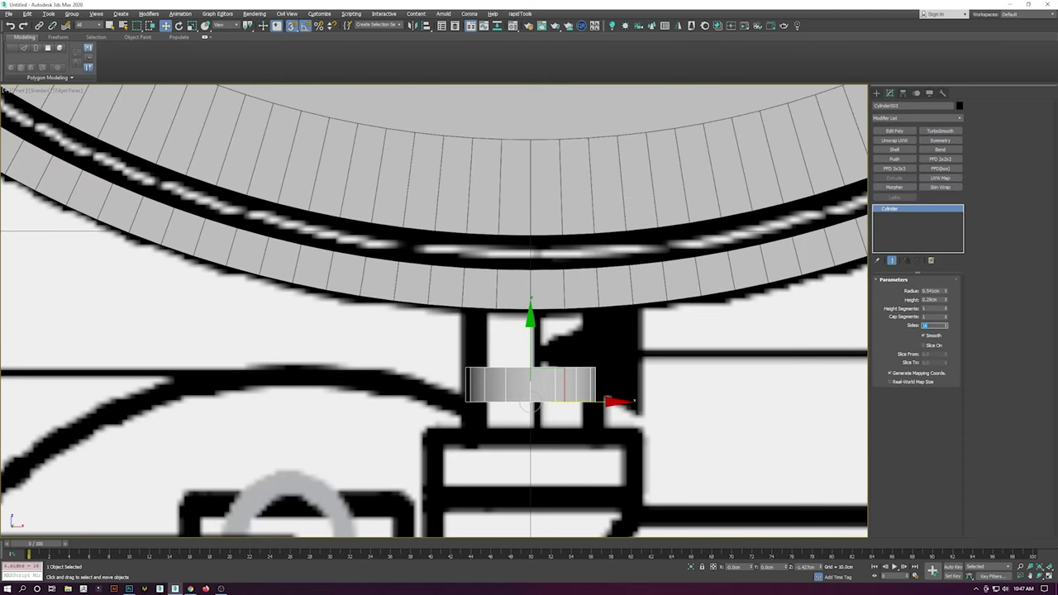
Confirm the stem's new side count and compare it in perspective and front views
{"action": "key", "text": "Return"}
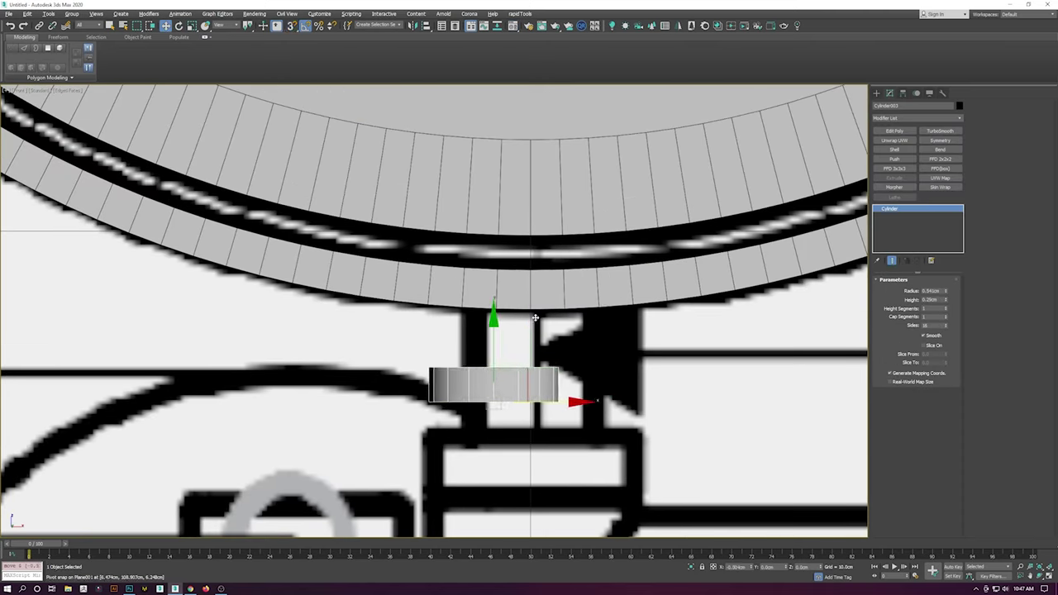
{"action": "key", "text": "p"}
{"action": "scroll", "coordinate": [703, 452], "scroll_direction": "up", "scroll_amount": 3}
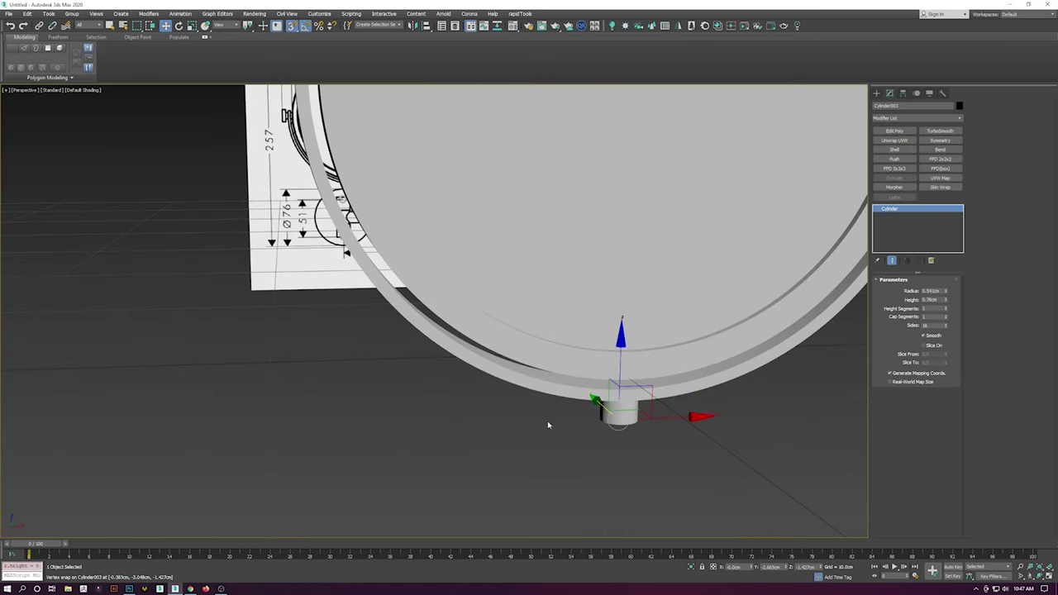
{"action": "key", "text": "f"}
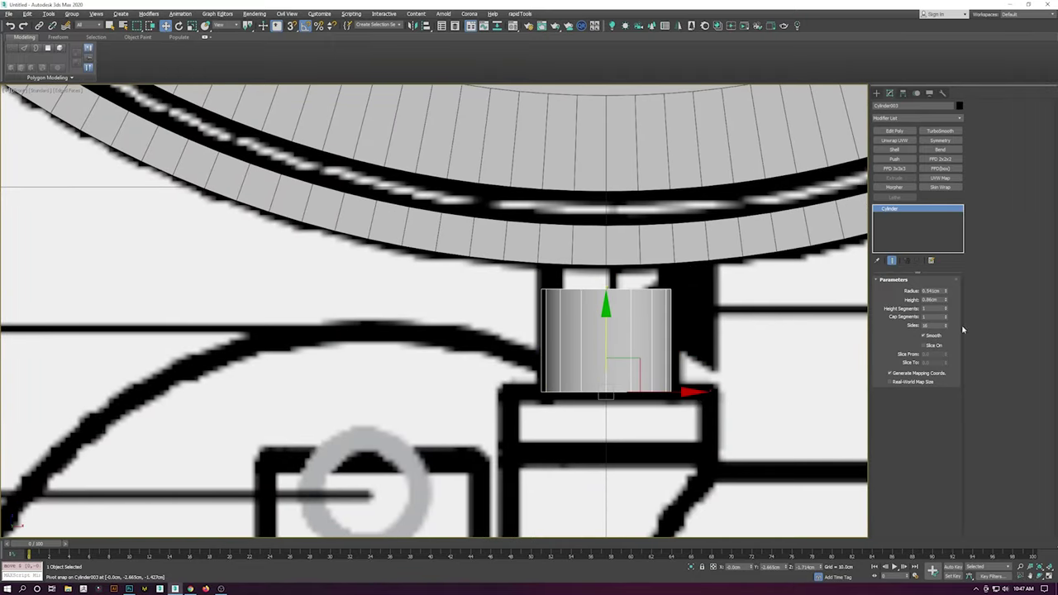
{"action": "key", "text": "p"}
{"action": "key", "text": "f"}
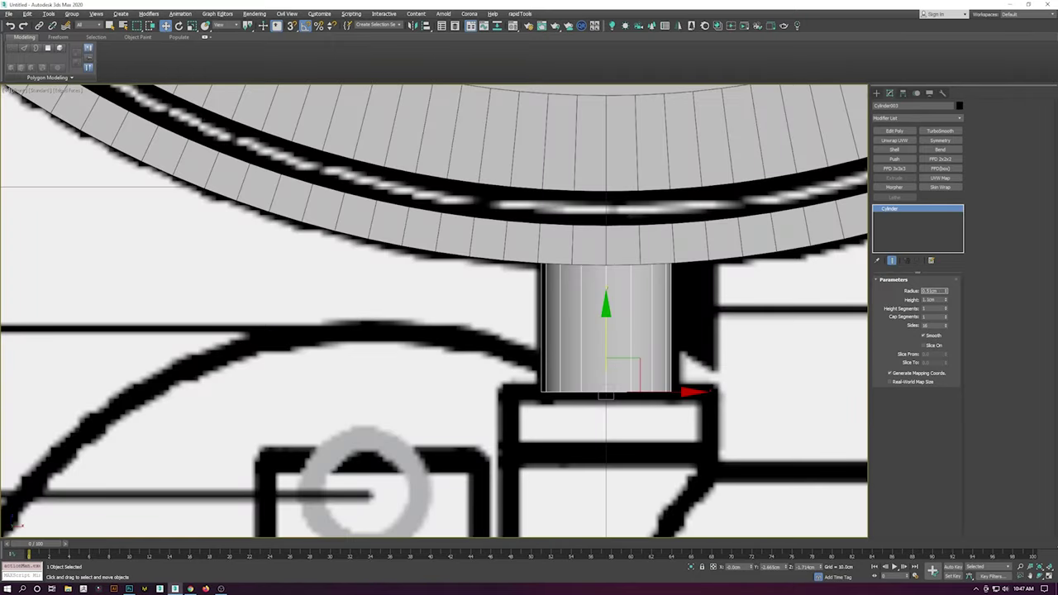
{"action": "scroll", "coordinate": [645, 353], "scroll_direction": "down", "scroll_amount": 5}
Select the stem cylinder in perspective with edge lines shown
{"action": "key", "text": "p"}
{"action": "mouse_move", "coordinate": [628, 396]}
{"action": "middle_mouse_down", "text": "alt"}
{"action": "mouse_move", "coordinate": [633, 378]}
{"action": "mouse_move", "coordinate": [642, 403]}
{"action": "middle_mouse_up", "text": "alt"}
{"action": "scroll", "coordinate": [641, 403], "scroll_direction": "up", "scroll_amount": 5}
{"action": "scroll", "coordinate": [644, 392], "scroll_direction": "down", "scroll_amount": 8}
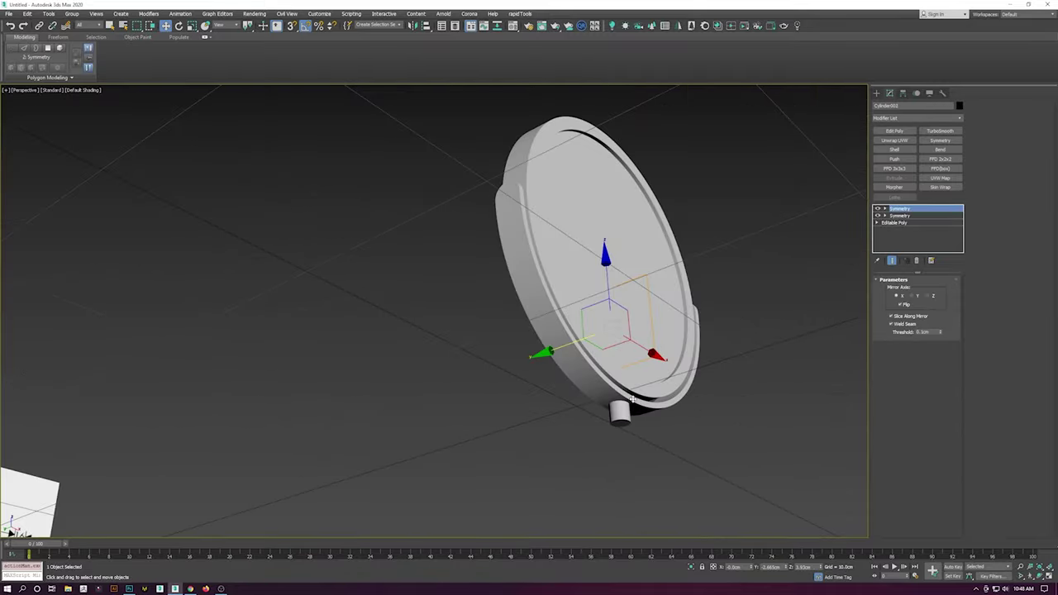
{"action": "left_click", "coordinate": [614, 403]}
{"action": "key", "text": "F4"}
{"action": "middle_click_drag", "start_coordinate": [614, 413], "coordinate": [581, 455], "text": "alt"}
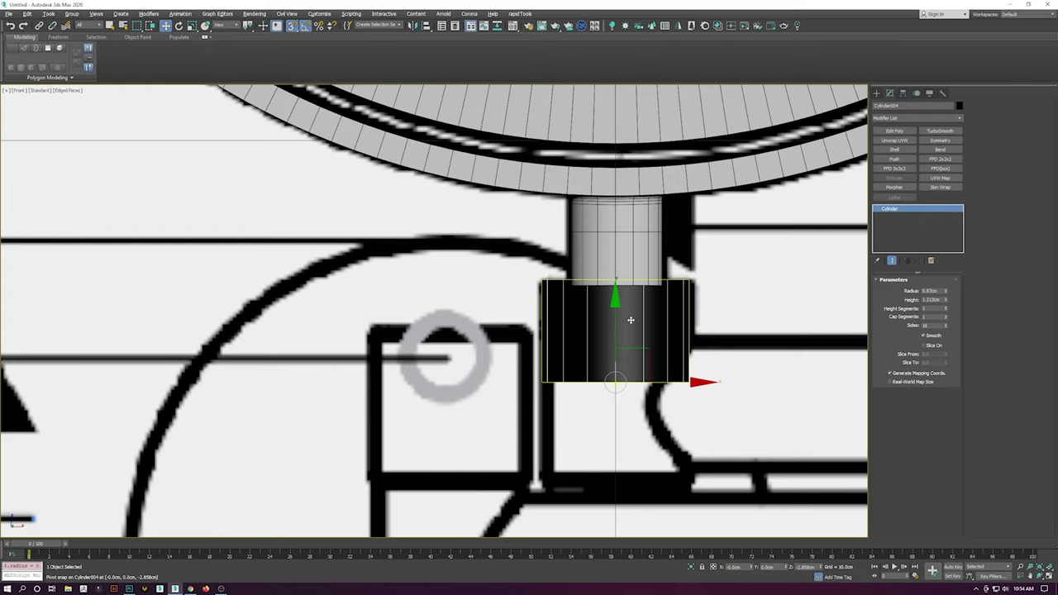
Assign a grey material to the collar cylinder via the Material Editor
{"action": "scroll", "coordinate": [631, 320], "scroll_direction": "down", "scroll_amount": 3}
{"action": "key", "text": "m"}
{"action": "key", "text": "m"}
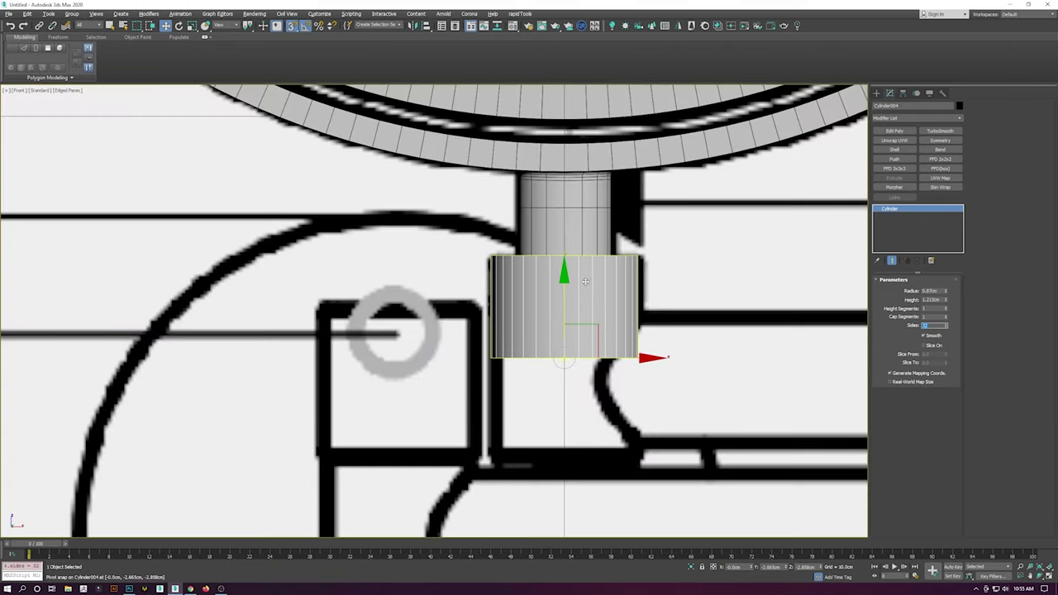
{"action": "scroll", "coordinate": [585, 282], "scroll_direction": "down", "scroll_amount": 3}
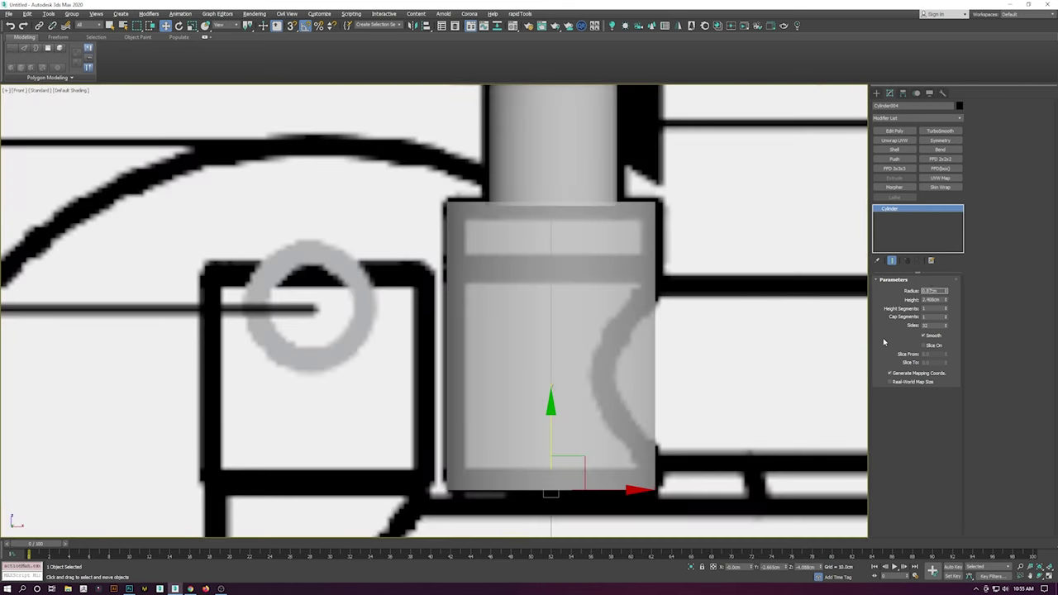
{"action": "scroll", "coordinate": [542, 316], "scroll_direction": "down", "scroll_amount": 2}
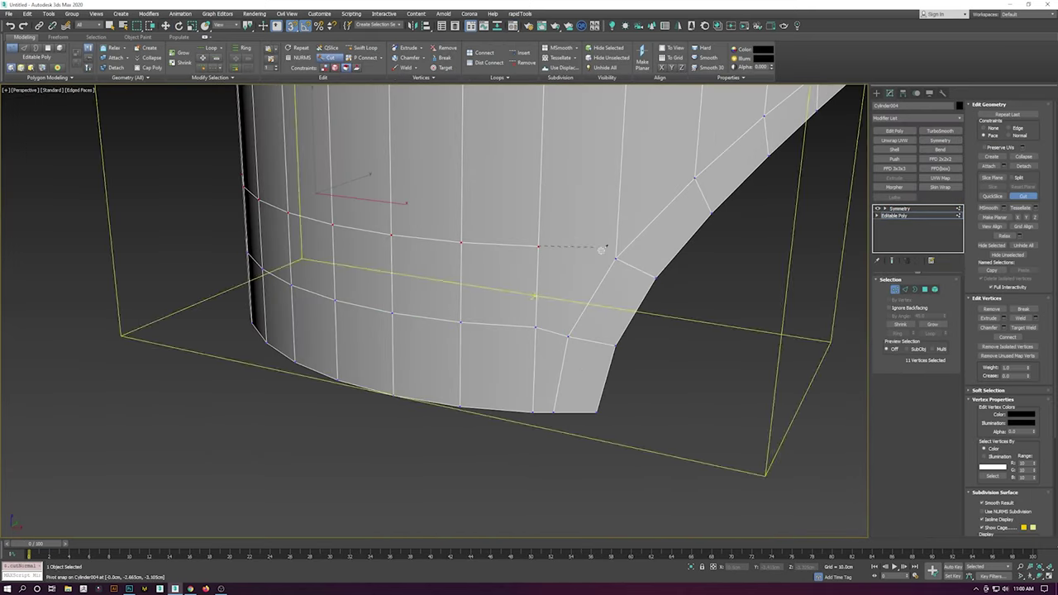
Open the Symmetry modifier's settings in the modifier stack
{"action": "left_click", "coordinate": [895, 209]}
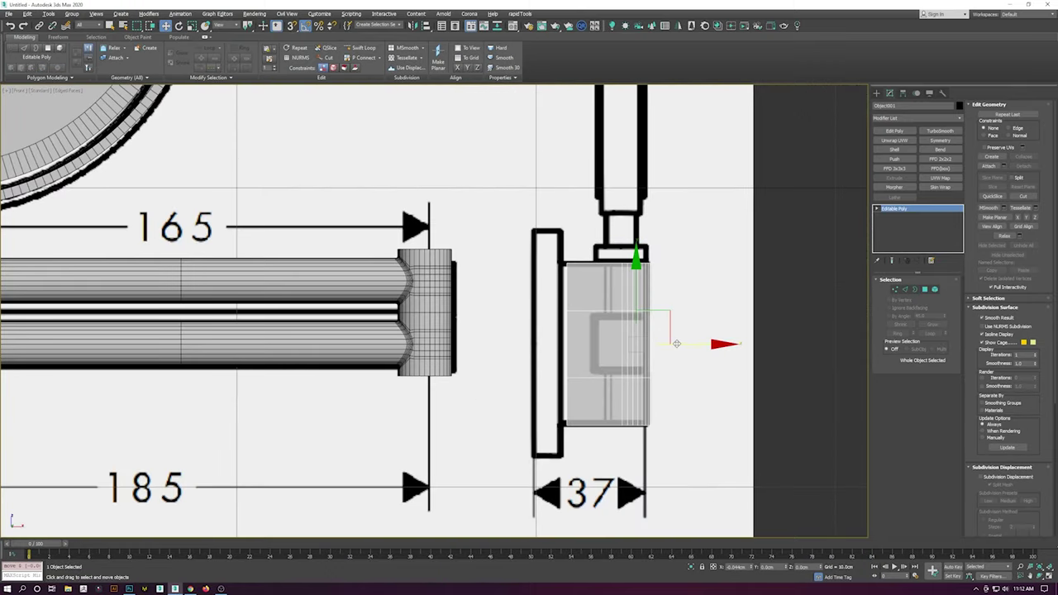
Cut new support edges into the arm joint mesh
{"action": "left_click", "coordinate": [334, 55]}
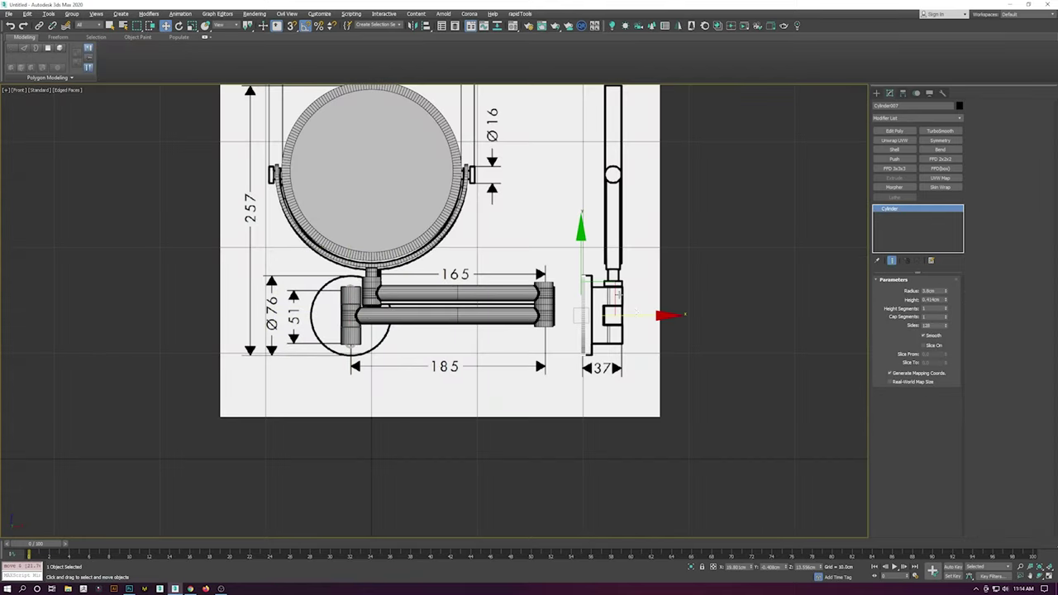
{"action": "scroll", "coordinate": [616, 295], "scroll_direction": "up", "scroll_amount": 5}
{"action": "scroll", "coordinate": [484, 269], "scroll_direction": "down", "scroll_amount": 3}
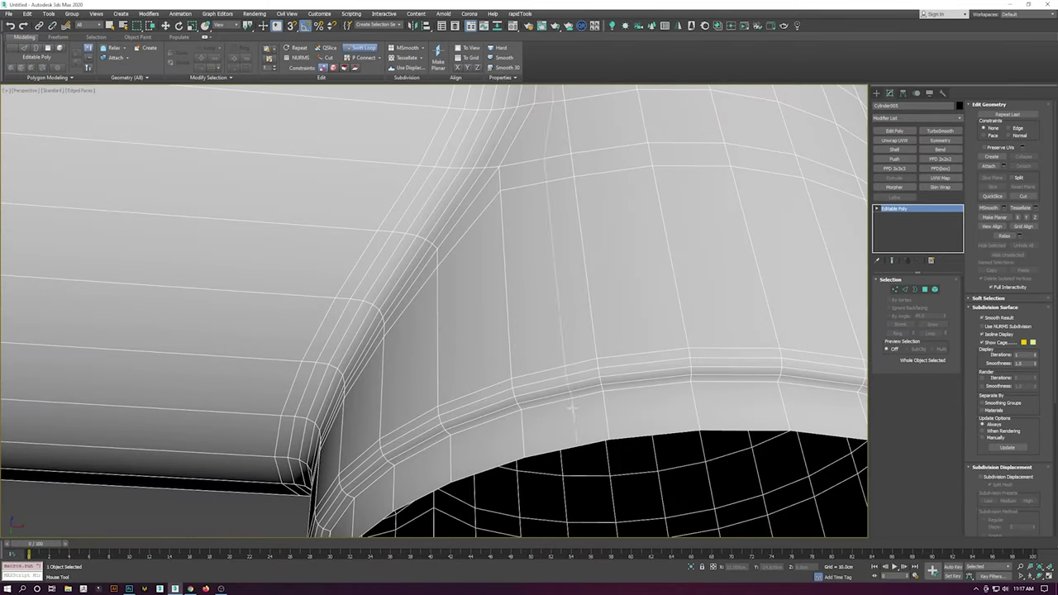
Select the joint ring at the pipe joint
{"action": "scroll", "coordinate": [571, 408], "scroll_direction": "down", "scroll_amount": 5}
{"action": "scroll", "coordinate": [629, 429], "scroll_direction": "down", "scroll_amount": 5}
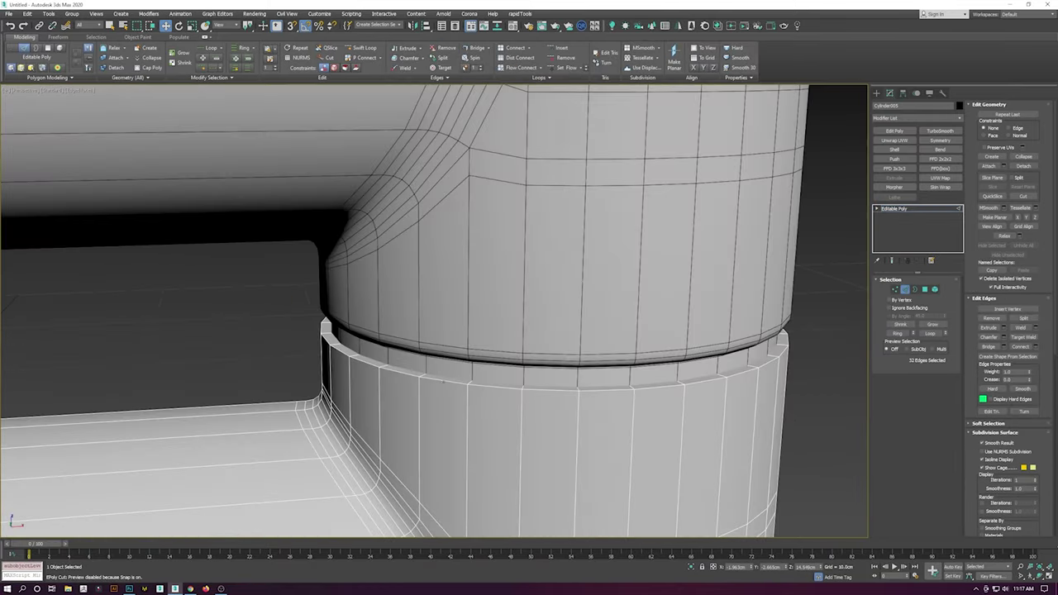
{"action": "scroll", "coordinate": [529, 331], "scroll_direction": "down", "scroll_amount": 5}
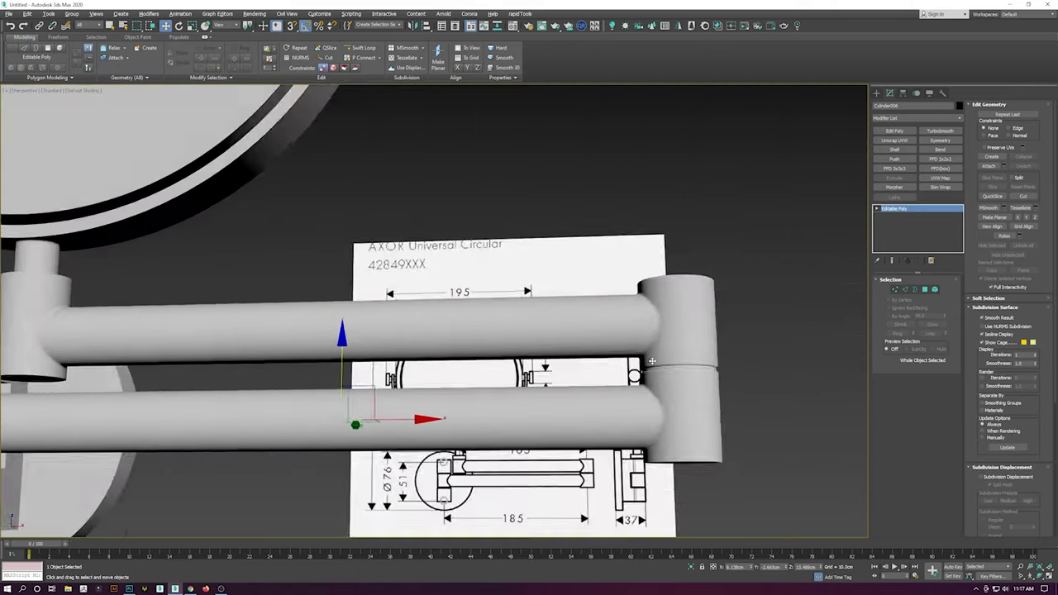
{"action": "scroll", "coordinate": [637, 390], "scroll_direction": "down", "scroll_amount": 2}
{"action": "scroll", "coordinate": [637, 389], "scroll_direction": "up", "scroll_amount": 8}
{"action": "scroll", "coordinate": [618, 339], "scroll_direction": "down", "scroll_amount": 5}
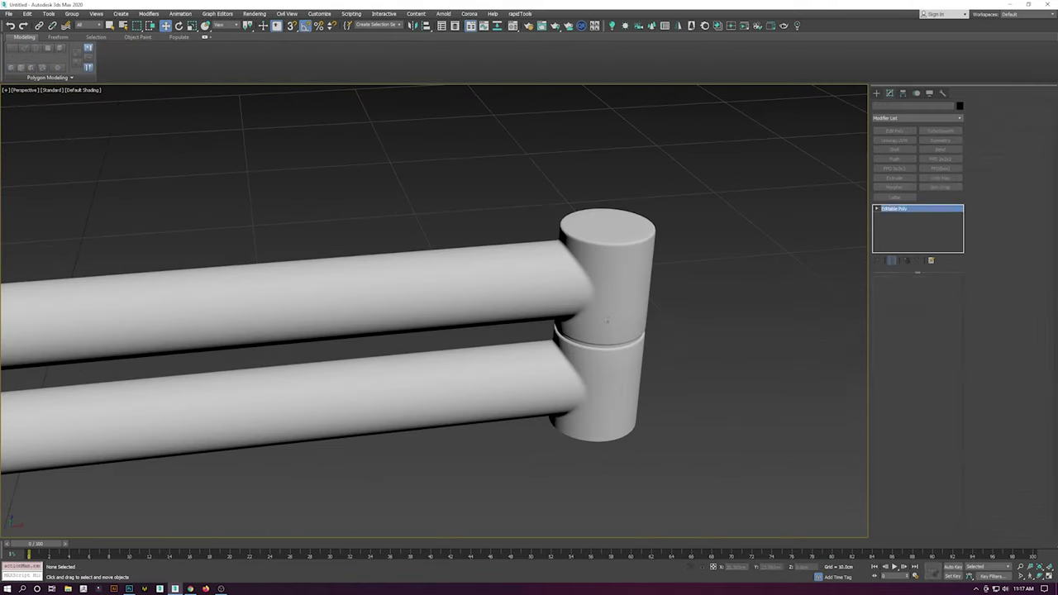
{"action": "scroll", "coordinate": [635, 332], "scroll_direction": "up", "scroll_amount": 5}
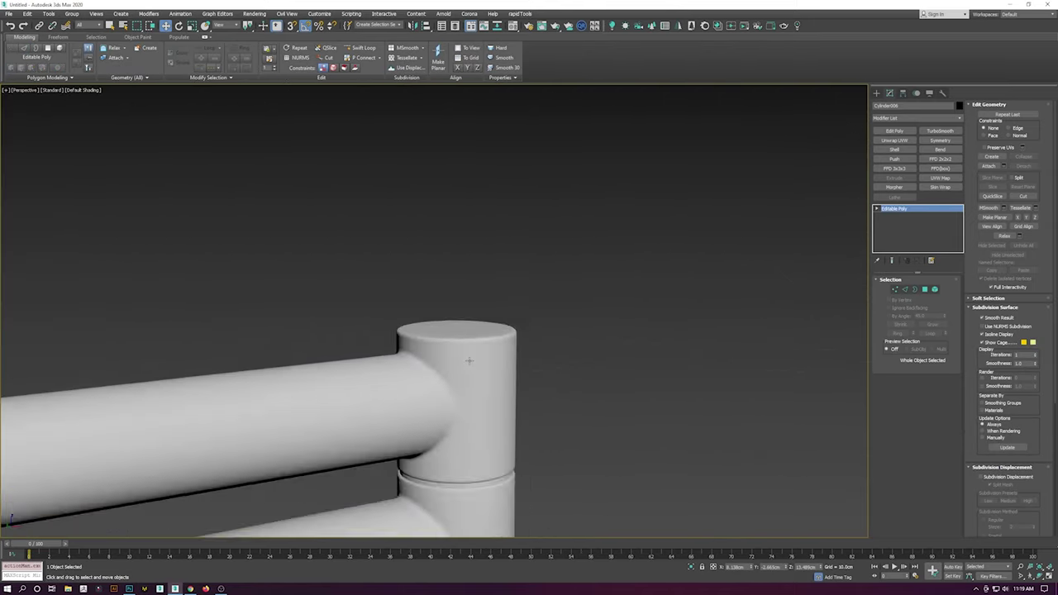
{"action": "scroll", "coordinate": [469, 361], "scroll_direction": "up", "scroll_amount": 5}
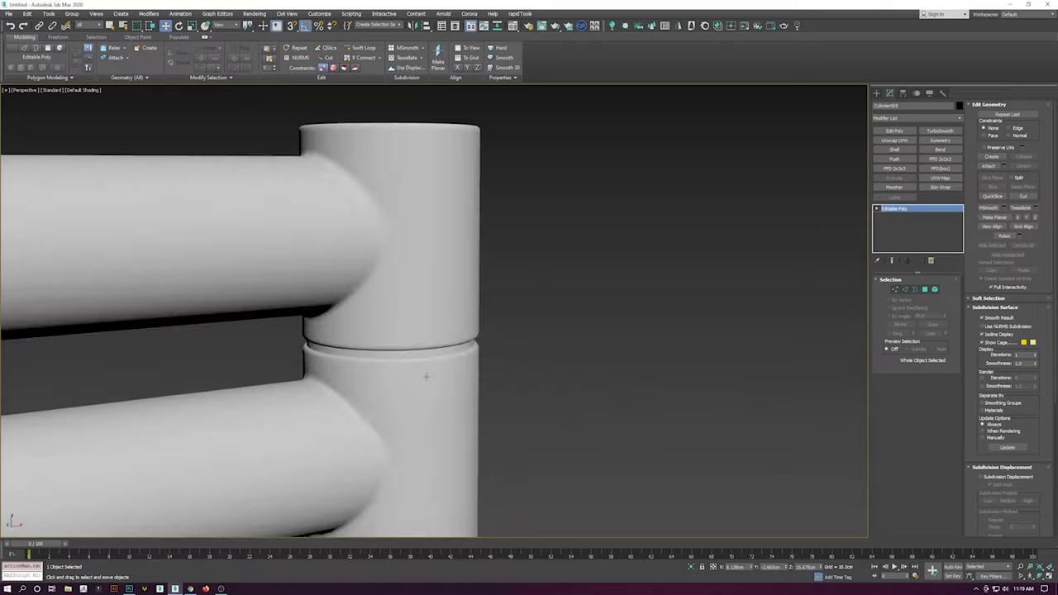
{"action": "left_click", "coordinate": [392, 353]}
{"action": "scroll", "coordinate": [392, 353], "scroll_direction": "down", "scroll_amount": 6}
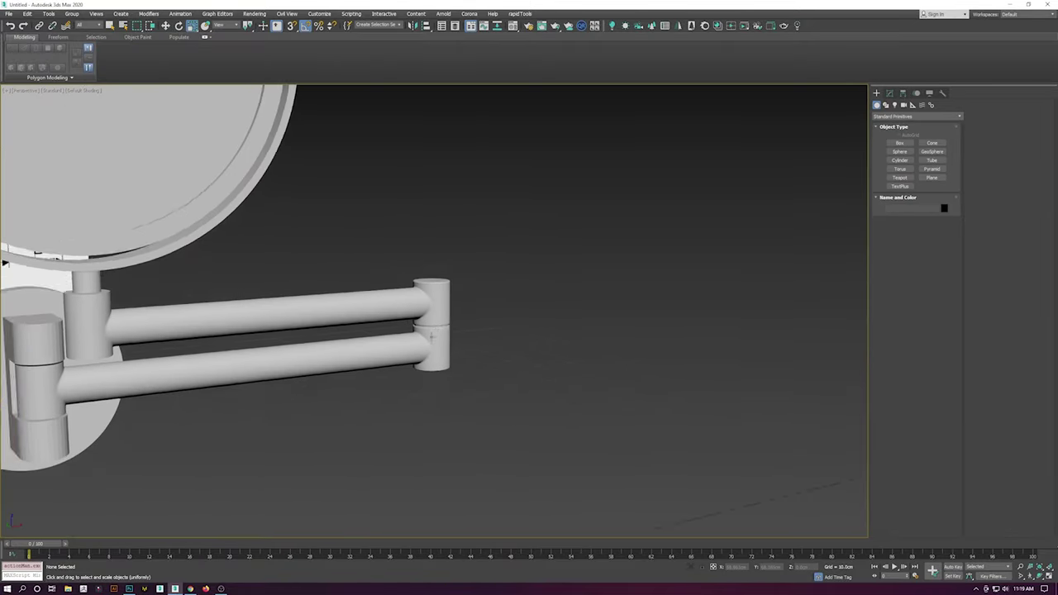
Return to the Move tool and select the lower arm pipe
{"action": "key", "text": "w"}
{"action": "scroll", "coordinate": [208, 394], "scroll_direction": "up", "scroll_amount": 2}
{"action": "left_click", "coordinate": [697, 334]}
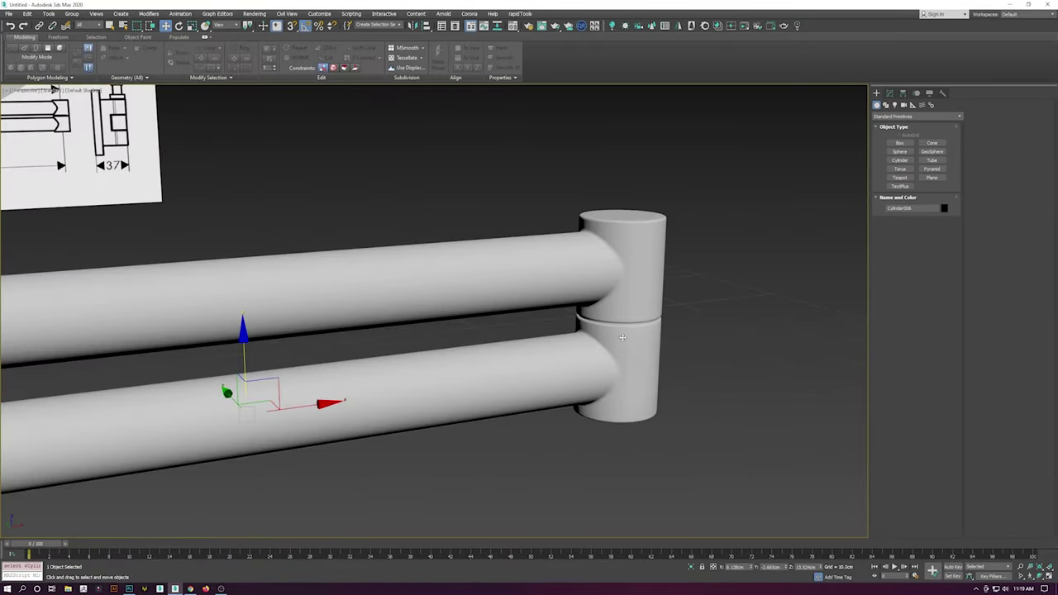
{"action": "scroll", "coordinate": [519, 237], "scroll_direction": "up", "scroll_amount": 6}
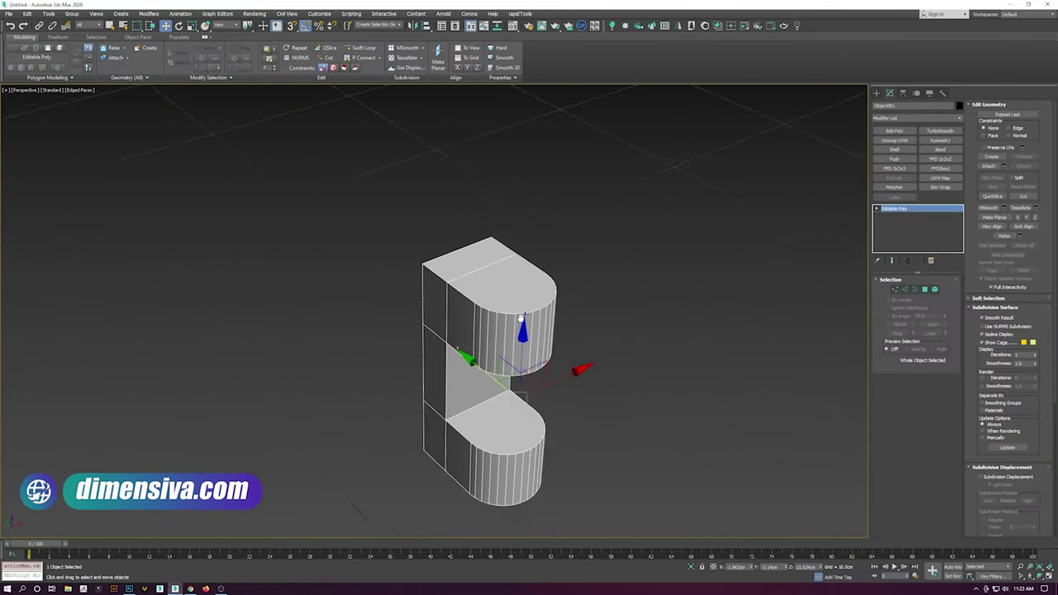
Chamfer the bracket's selected edges in wireframe, with the inset amount reset to zero
{"action": "left_click", "coordinate": [905, 288], "text": "ctrl"}
{"action": "mouse_move", "coordinate": [529, 380]}
{"action": "middle_mouse_down", "text": "alt"}
{"action": "mouse_move", "coordinate": [619, 382]}
{"action": "mouse_move", "coordinate": [550, 290]}
{"action": "middle_mouse_up", "text": "alt"}
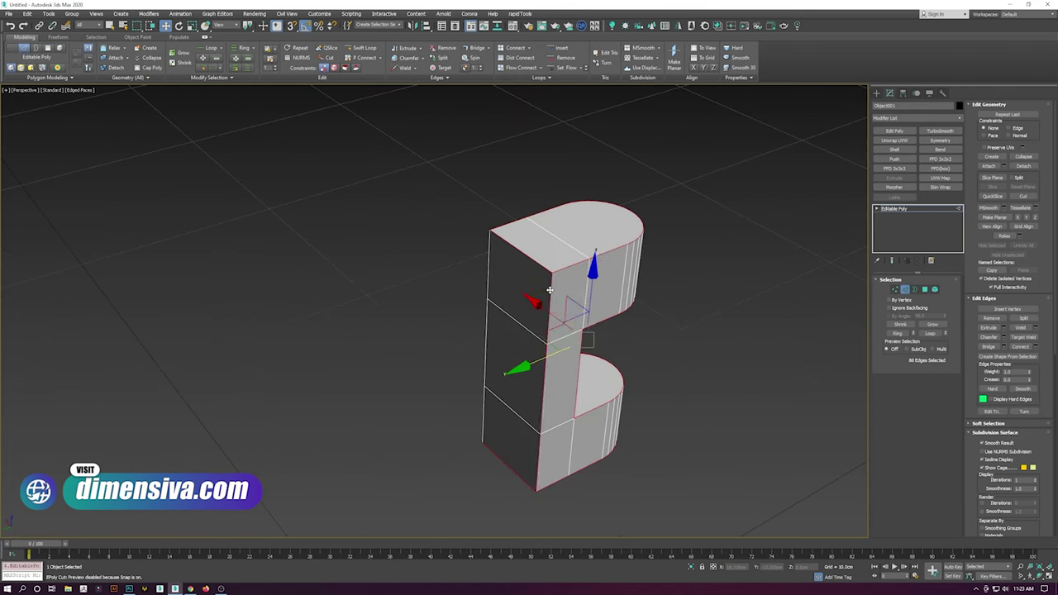
{"action": "key", "text": "F3"}
{"action": "middle_click_drag", "start_coordinate": [736, 321], "coordinate": [547, 390], "text": "alt"}
{"action": "scroll", "coordinate": [529, 356], "scroll_direction": "up", "scroll_amount": 5}
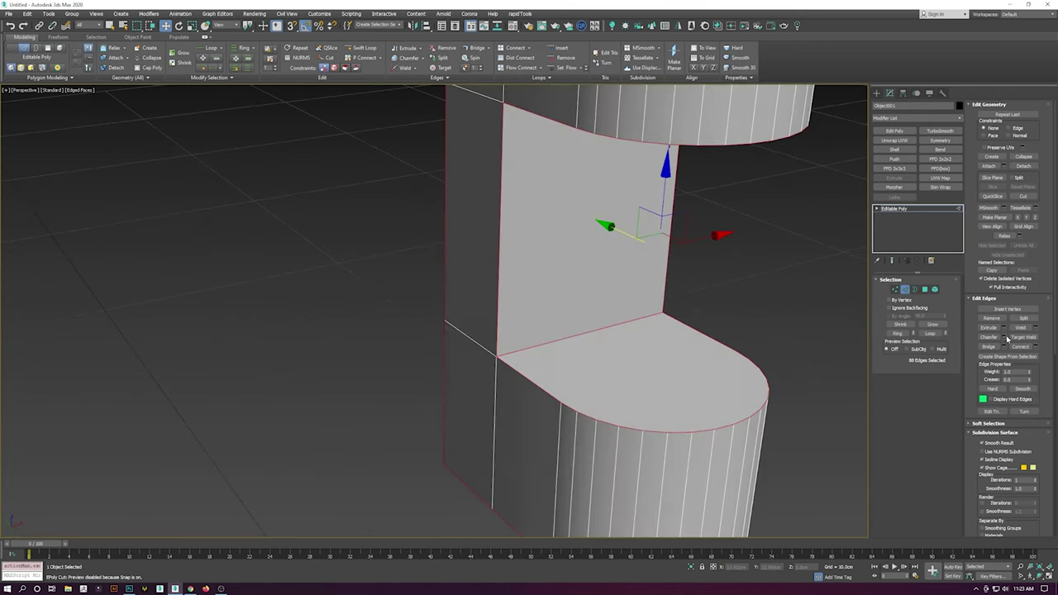
{"action": "key", "text": "ctrl+shift+c"}
{"action": "scroll", "coordinate": [449, 347], "scroll_direction": "up", "scroll_amount": 3}
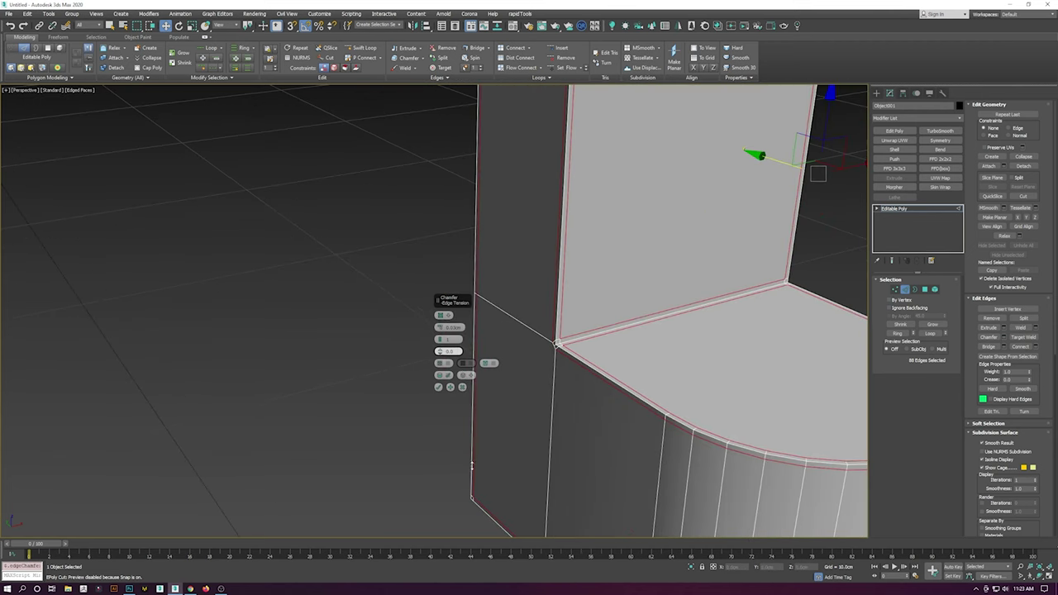
{"action": "scroll", "coordinate": [628, 387], "scroll_direction": "down", "scroll_amount": 5}
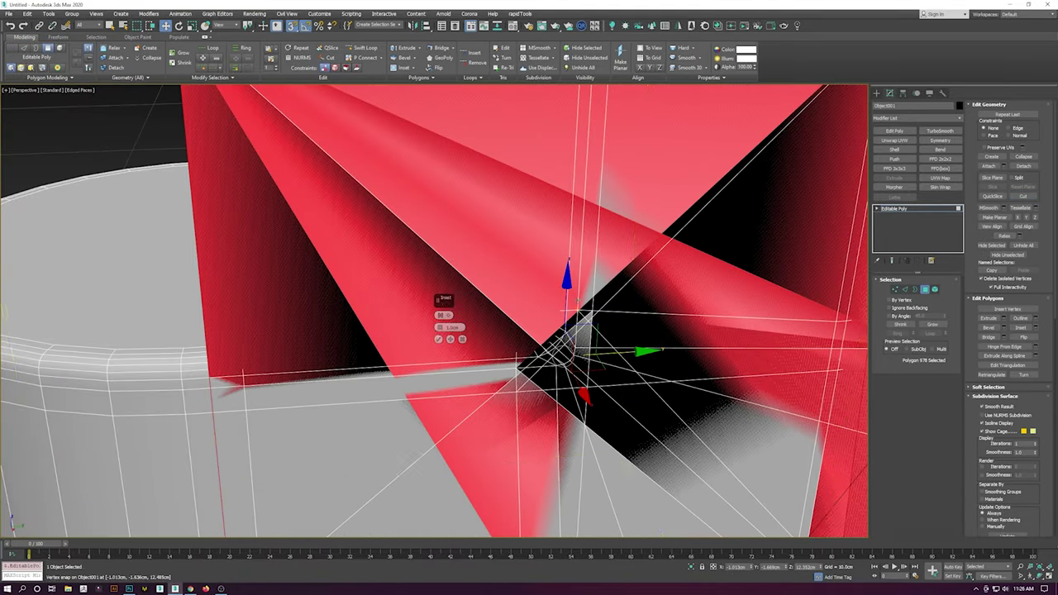
{"action": "left_click_drag", "start_coordinate": [439, 314], "coordinate": [439, 328]}
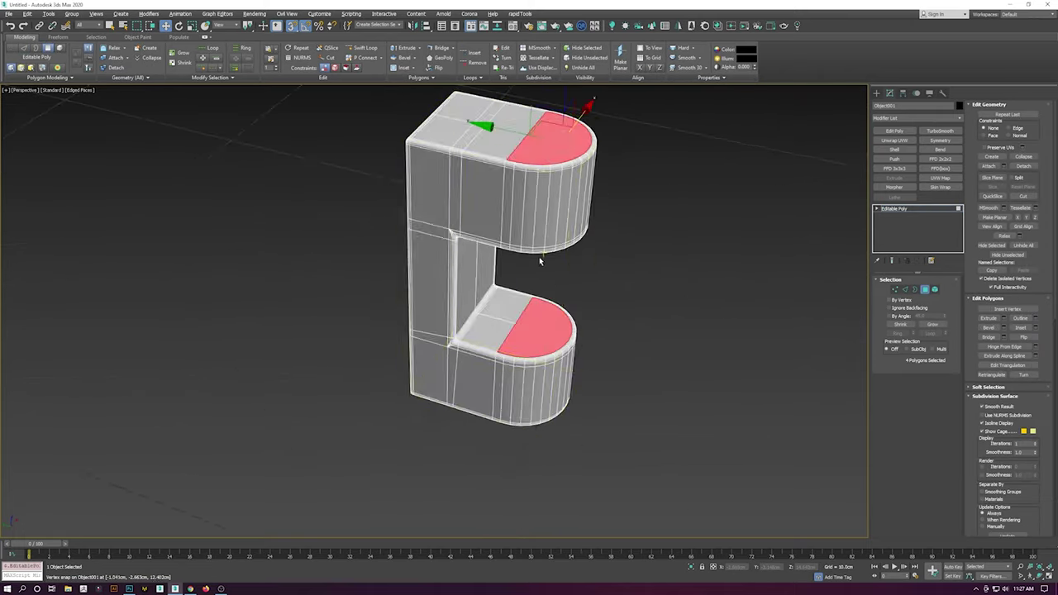
Unhide all hidden mirror parts and zoom in on the assembly
{"action": "middle_click_drag", "start_coordinate": [538, 262], "coordinate": [524, 240], "text": "alt"}
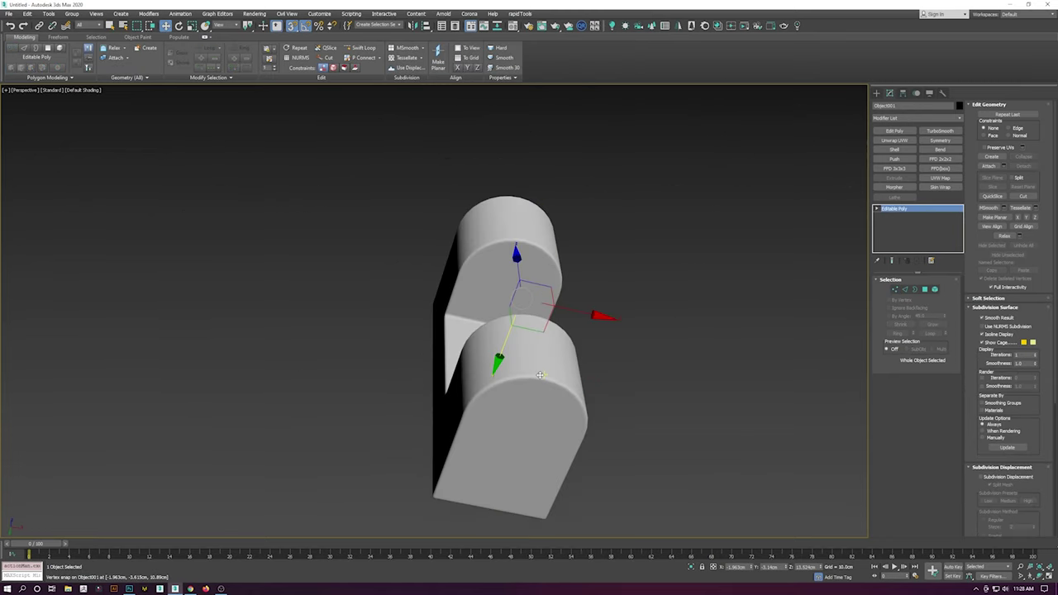
{"action": "left_click", "coordinate": [601, 403]}
{"action": "scroll", "coordinate": [600, 405], "scroll_direction": "up", "scroll_amount": 2}
{"action": "scroll", "coordinate": [579, 414], "scroll_direction": "up", "scroll_amount": 2}
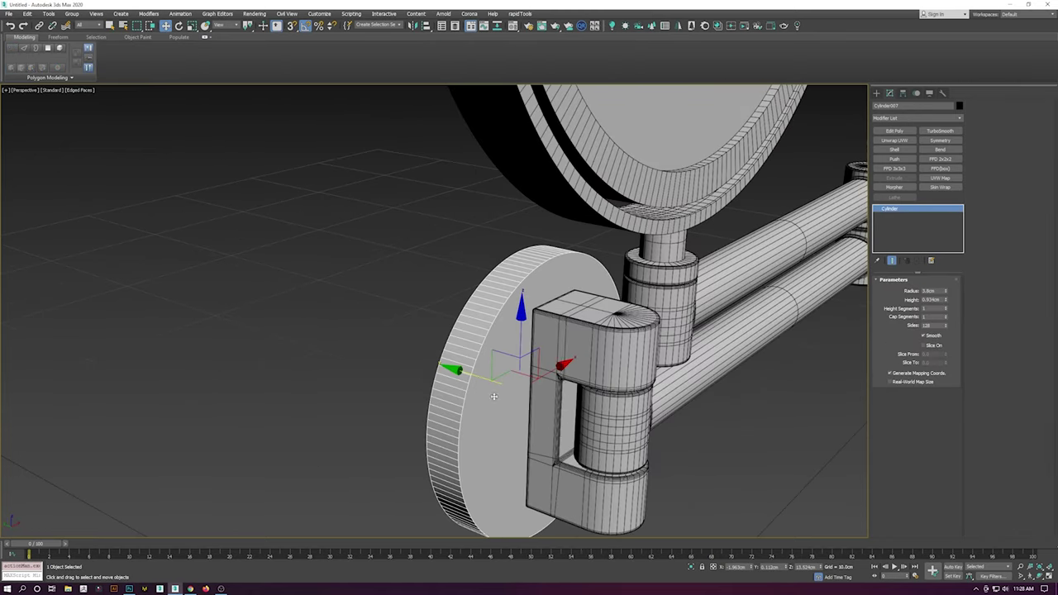
{"action": "scroll", "coordinate": [545, 426], "scroll_direction": "up", "scroll_amount": 2}
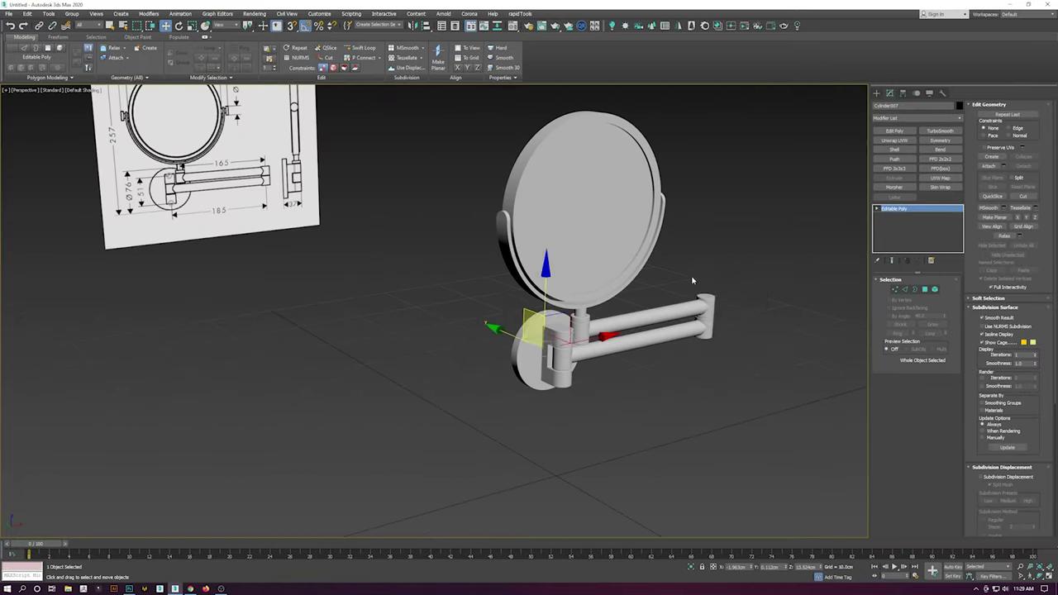
Select the bracket object in the viewport
{"action": "left_click", "coordinate": [592, 314]}
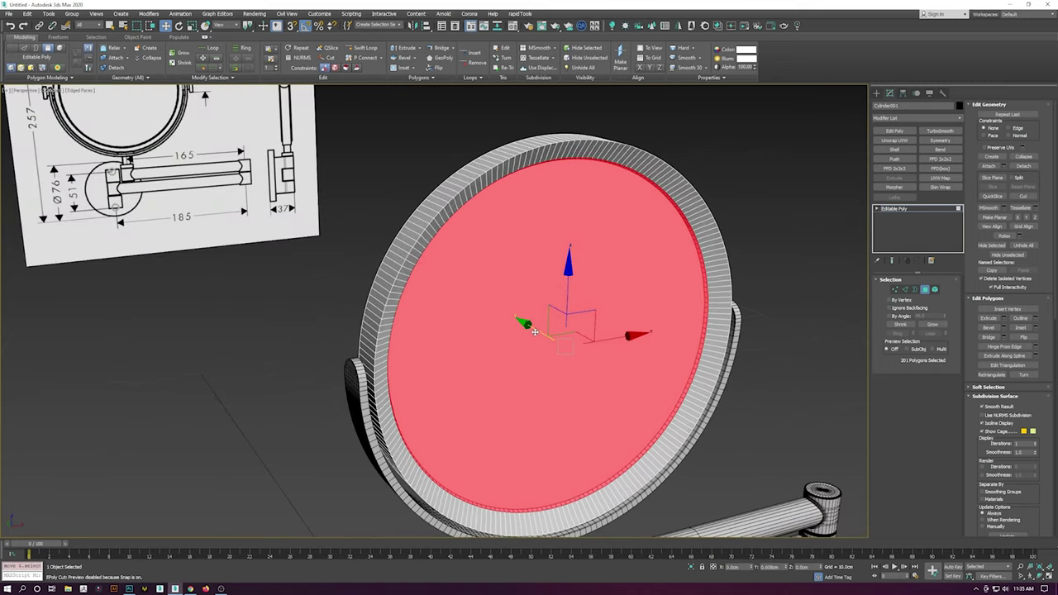
Check the mirror disc head-on in Front view, then return to Perspective
{"action": "middle_click_drag", "start_coordinate": [569, 328], "coordinate": [583, 319], "text": "alt"}
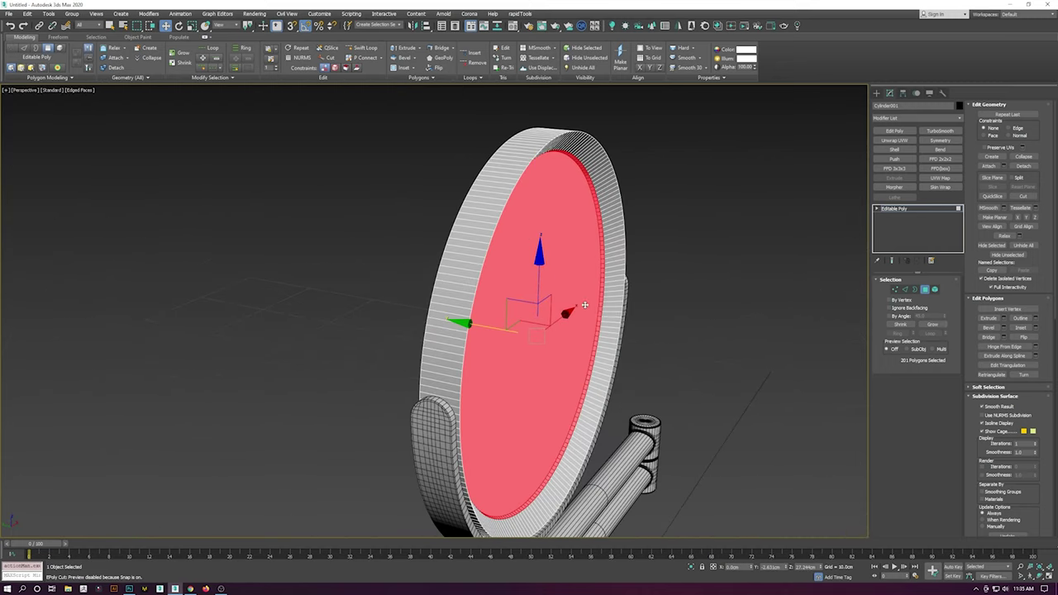
{"action": "key", "text": "f"}
{"action": "scroll", "coordinate": [545, 273], "scroll_direction": "up", "scroll_amount": 3}
{"action": "scroll", "coordinate": [545, 273], "scroll_direction": "up", "scroll_amount": 2}
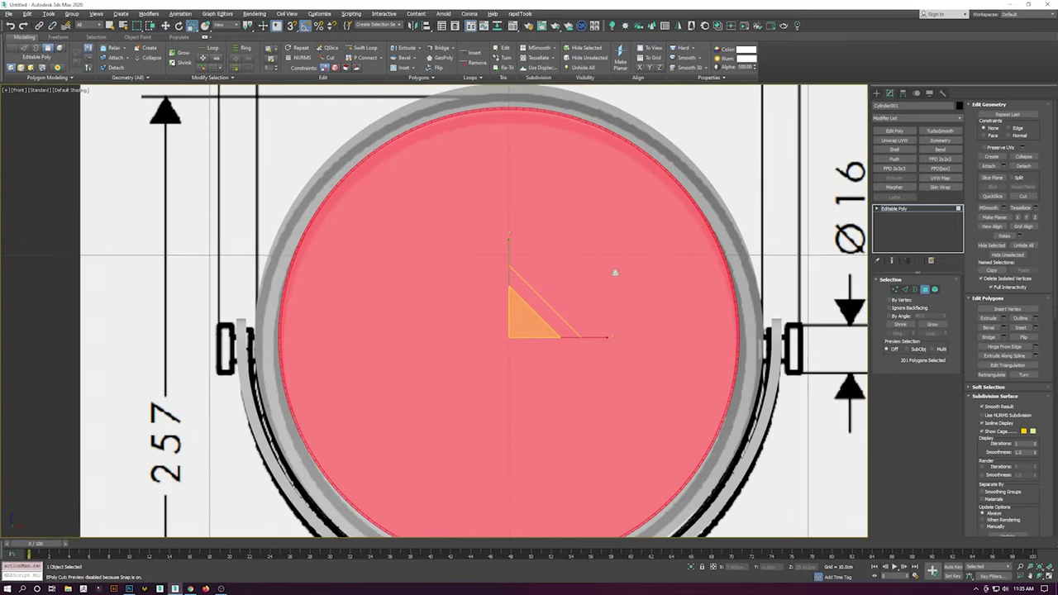
{"action": "scroll", "coordinate": [543, 274], "scroll_direction": "up", "scroll_amount": 2}
{"action": "scroll", "coordinate": [544, 273], "scroll_direction": "down", "scroll_amount": 2}
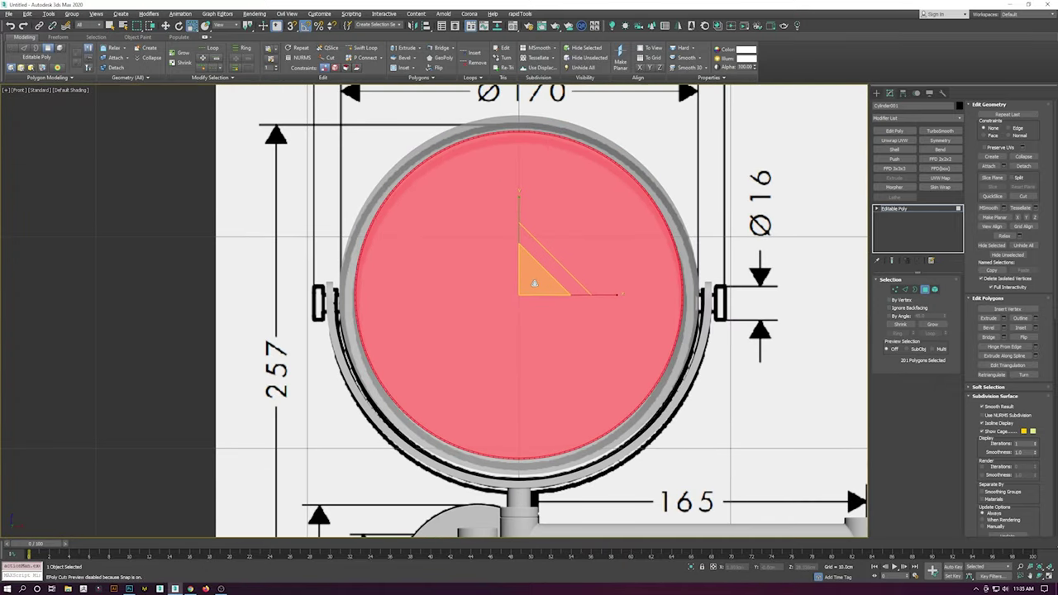
{"action": "key", "text": "p"}
{"action": "scroll", "coordinate": [529, 297], "scroll_direction": "up", "scroll_amount": 3}
{"action": "scroll", "coordinate": [529, 306], "scroll_direction": "down", "scroll_amount": 3}
Enter Edge mode on the frame ring and view it from the side without edged faces
{"action": "key", "text": "2"}
{"action": "mouse_move", "coordinate": [496, 314]}
{"action": "middle_mouse_down", "text": "alt"}
{"action": "mouse_move", "coordinate": [547, 310]}
{"action": "mouse_move", "coordinate": [557, 325]}
{"action": "middle_mouse_up", "text": "alt"}
{"action": "scroll", "coordinate": [547, 310], "scroll_direction": "down", "scroll_amount": 2}
{"action": "middle_click_drag", "start_coordinate": [581, 291], "coordinate": [612, 261], "text": "alt"}
{"action": "key", "text": "f"}
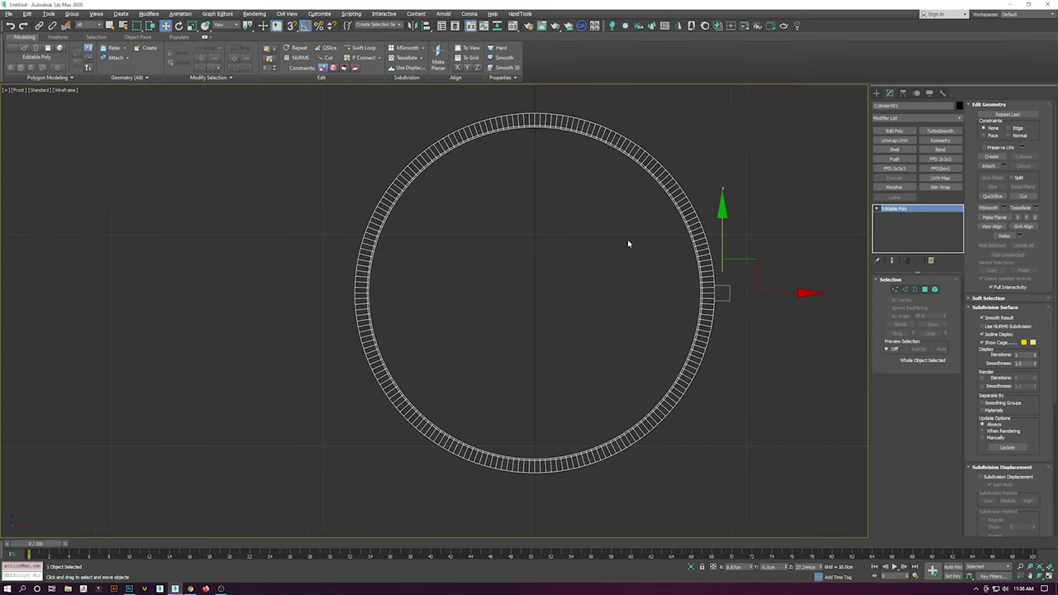
{"action": "key", "text": "p"}
{"action": "middle_click_drag", "start_coordinate": [580, 130], "coordinate": [546, 182], "text": "alt"}
{"action": "scroll", "coordinate": [536, 193], "scroll_direction": "up", "scroll_amount": 3}
{"action": "key", "text": "2"}
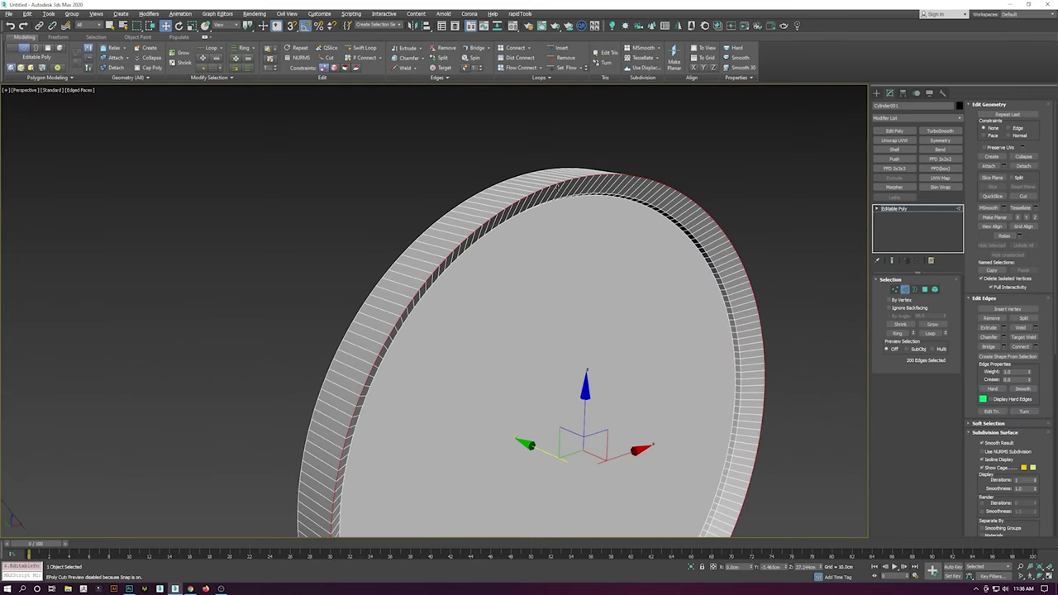
{"action": "middle_click_drag", "start_coordinate": [595, 219], "coordinate": [447, 315], "text": "alt"}
{"action": "key", "text": "F4"}
{"action": "scroll", "coordinate": [552, 238], "scroll_direction": "down", "scroll_amount": 4}
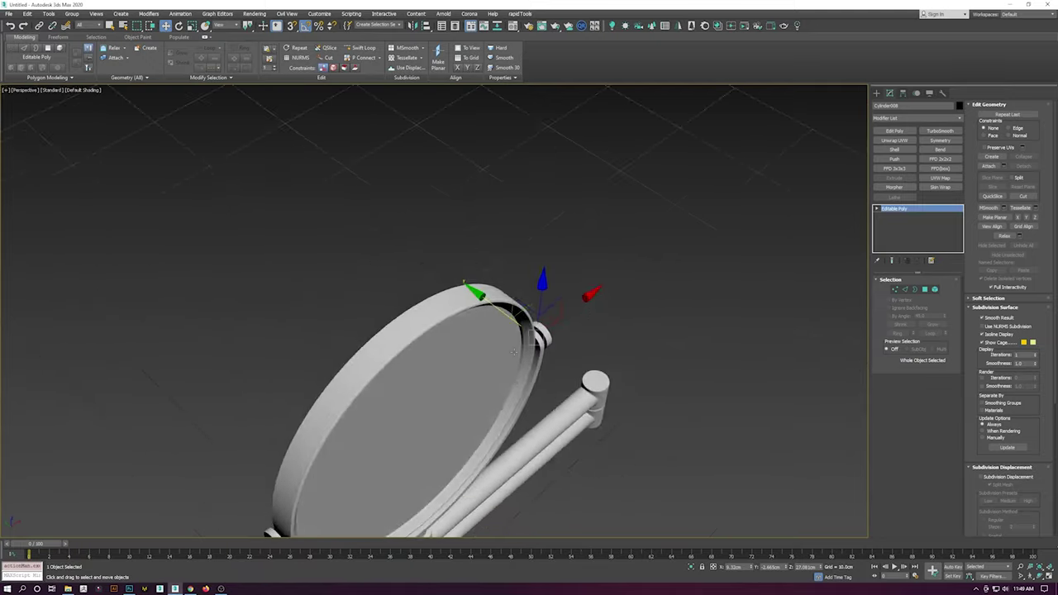
Review the blueprint and maximize the side viewport in wireframe
{"action": "scroll", "coordinate": [550, 270], "scroll_direction": "down", "scroll_amount": 2}
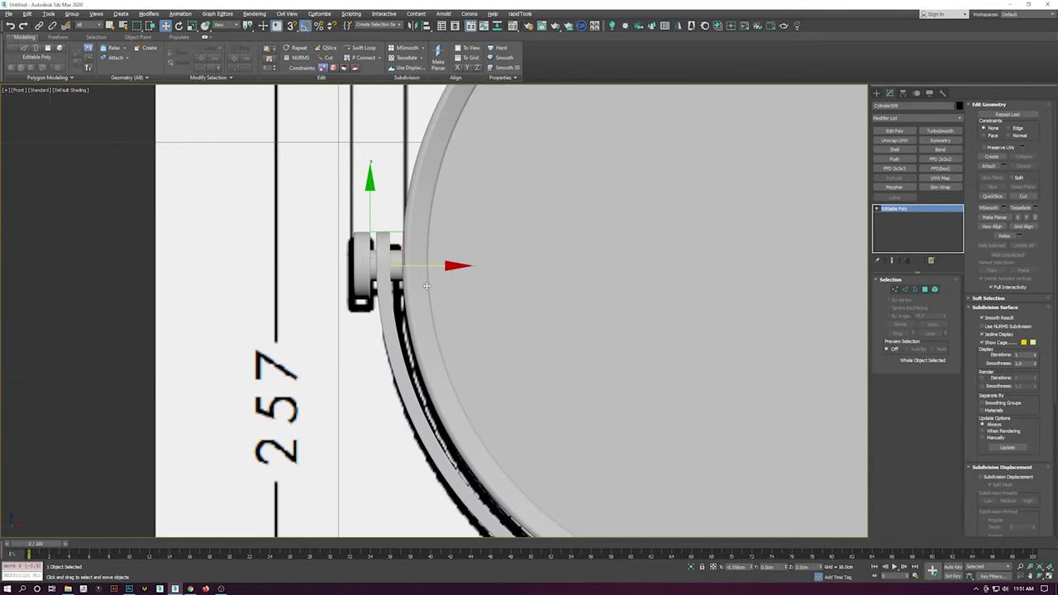
{"action": "scroll", "coordinate": [426, 285], "scroll_direction": "down", "scroll_amount": 5}
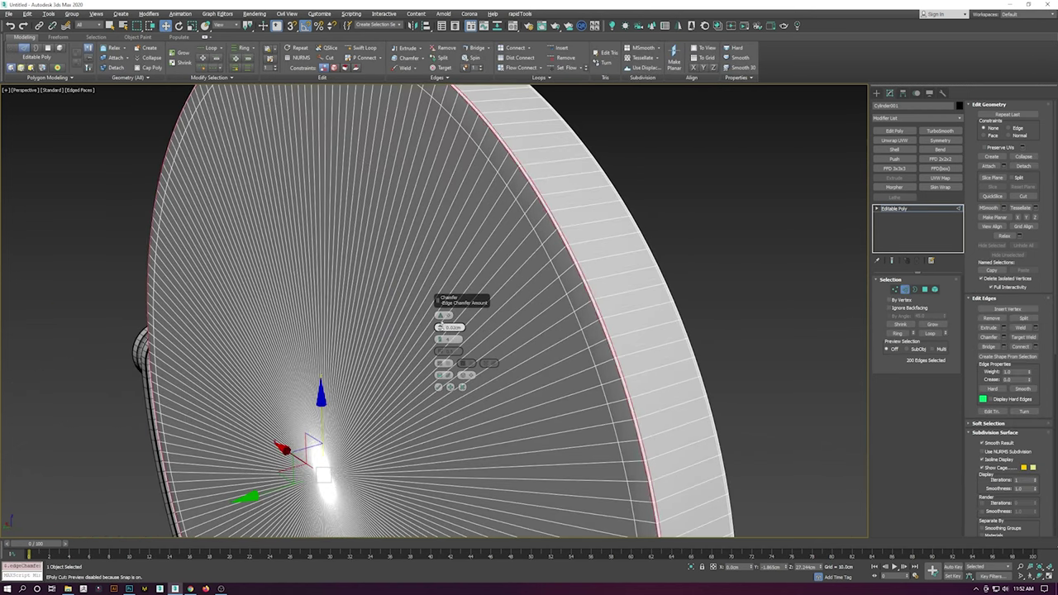
{"action": "key", "text": "alt+w"}
{"action": "key", "text": "alt+w"}
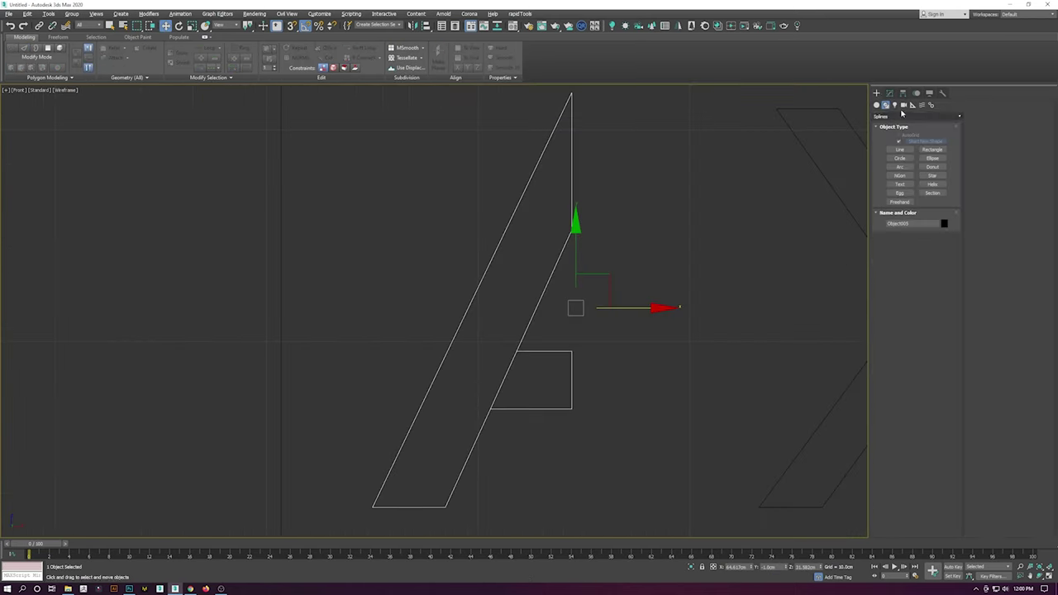
Convert the letter A shape to an editable mesh and inspect it
{"action": "left_click", "coordinate": [779, 453]}
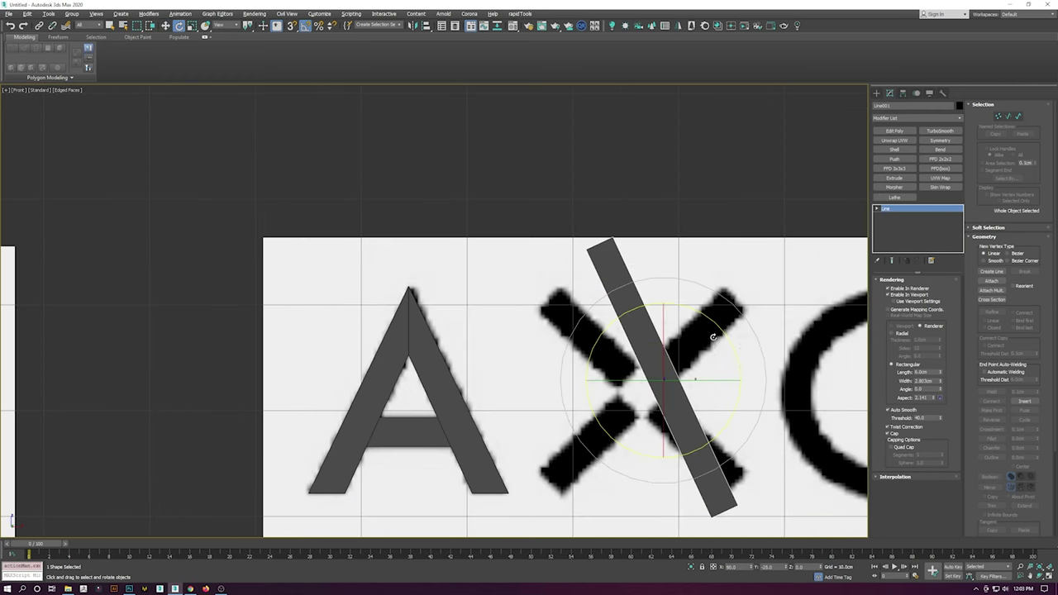
{"action": "scroll", "coordinate": [675, 357], "scroll_direction": "down", "scroll_amount": 5}
{"action": "scroll", "coordinate": [629, 357], "scroll_direction": "up", "scroll_amount": 5}
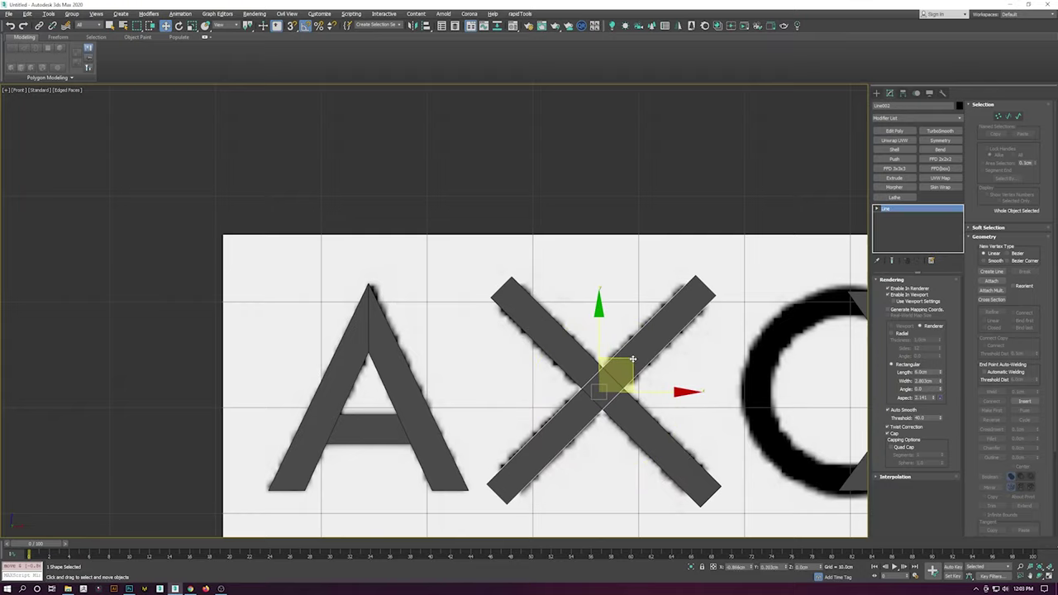
{"action": "scroll", "coordinate": [633, 359], "scroll_direction": "down", "scroll_amount": 2}
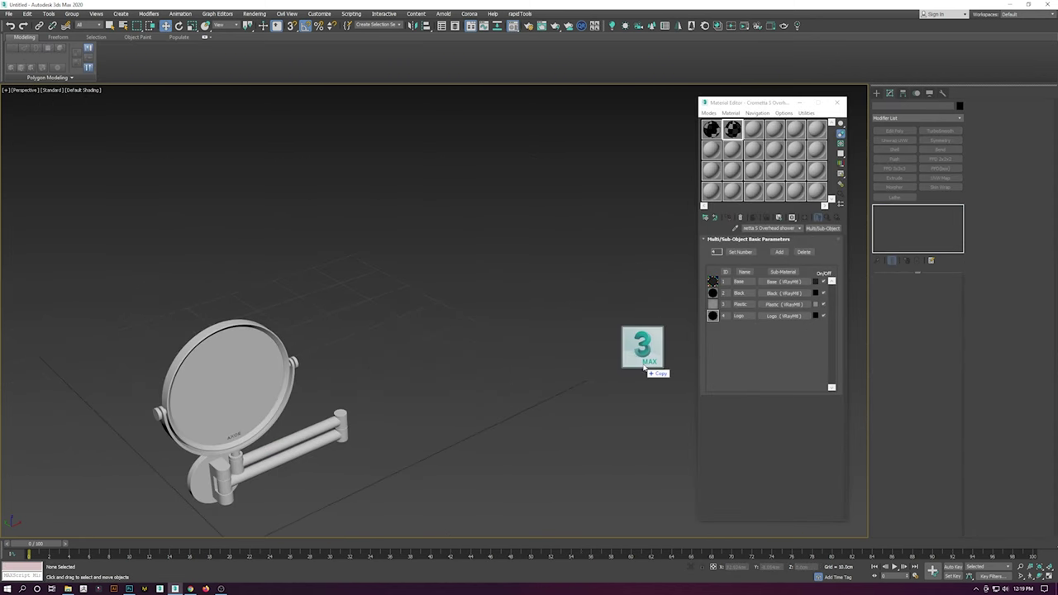
Merge a scene to borrow its Multi/Sub material, then select a mesh element for ID assignment
{"action": "left_click", "coordinate": [592, 441]}
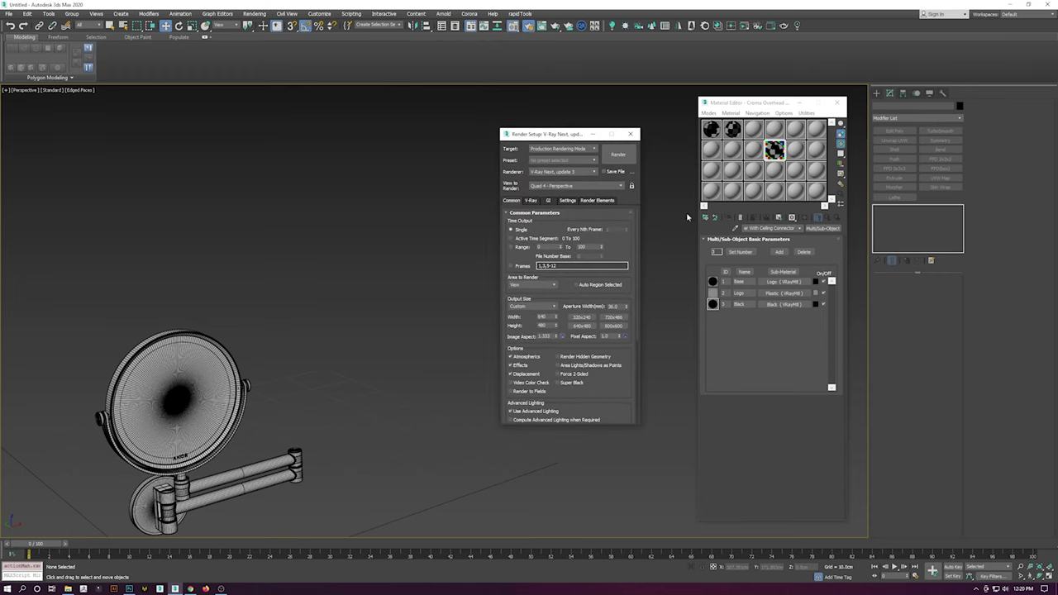
{"action": "left_click", "coordinate": [829, 218]}
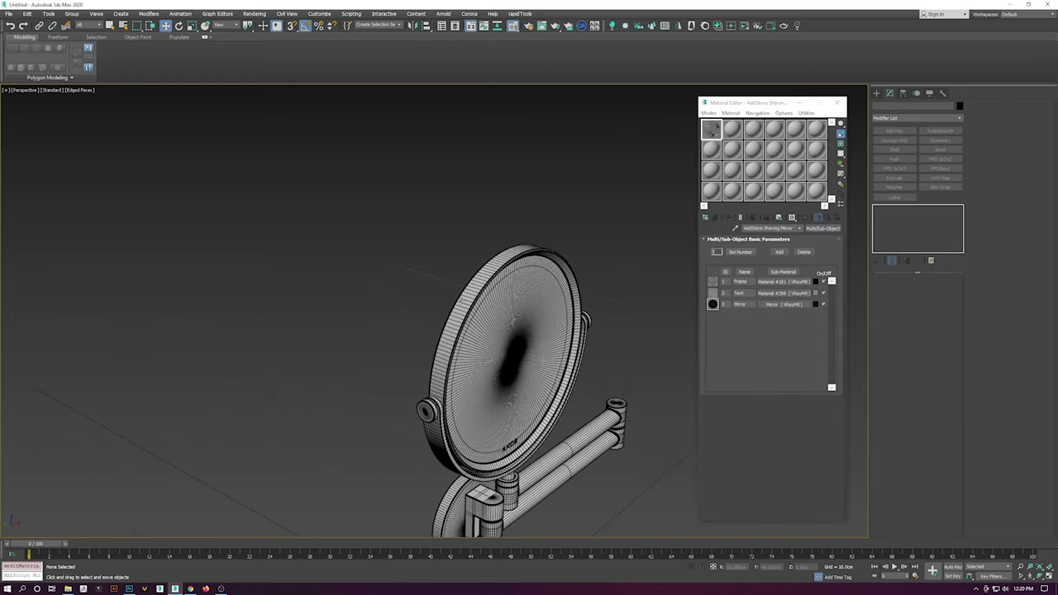
{"action": "key", "text": "5"}
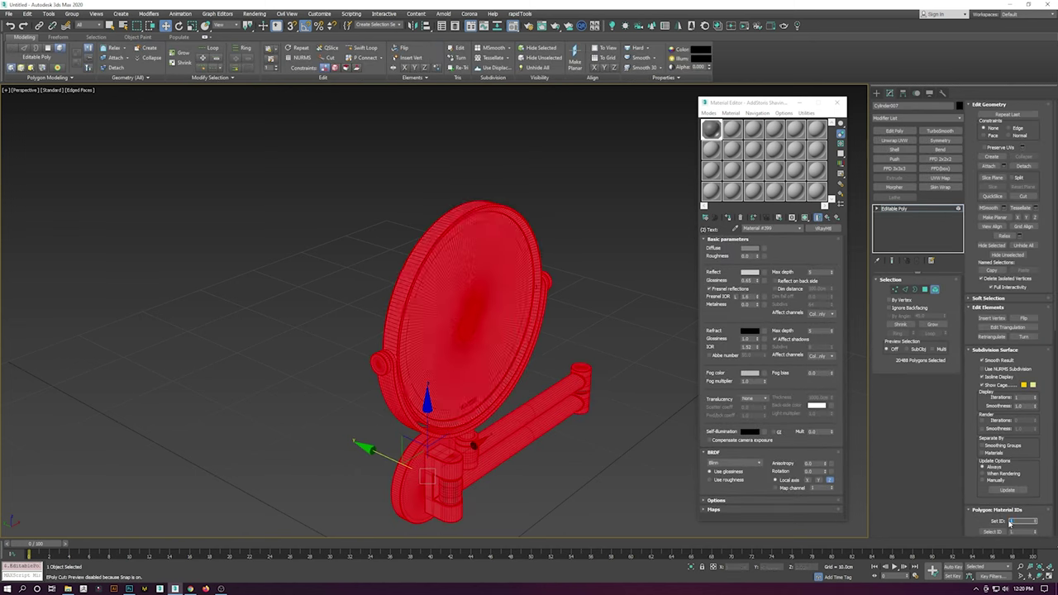
{"action": "key", "text": "F4"}
{"action": "left_click", "coordinate": [488, 264]}
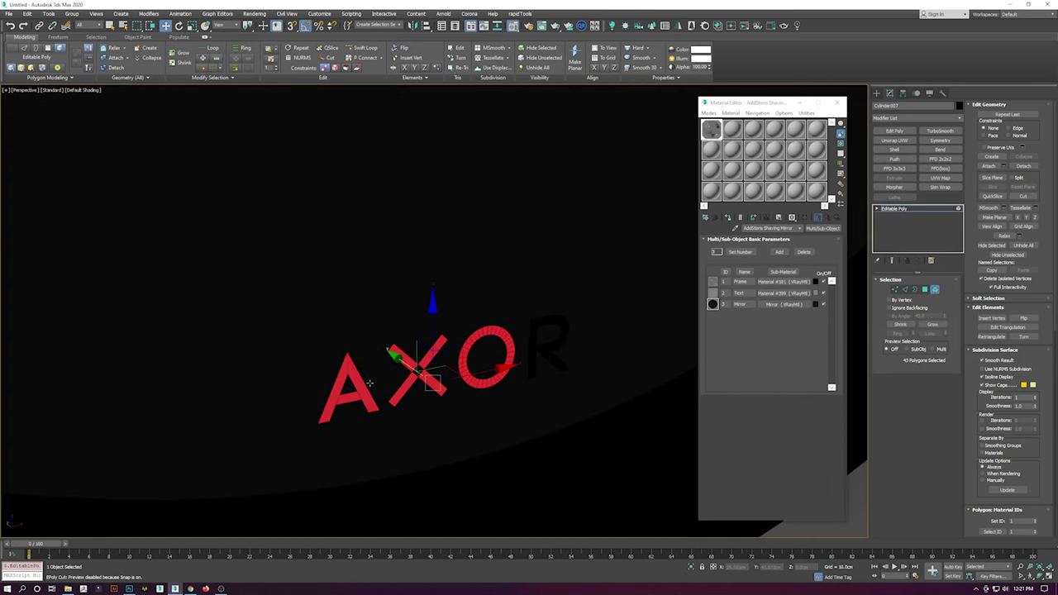
Exit sub-object editing and frame the whole mirror in wireframe Top view
{"action": "left_click", "coordinate": [935, 289]}
{"action": "key", "text": "z"}
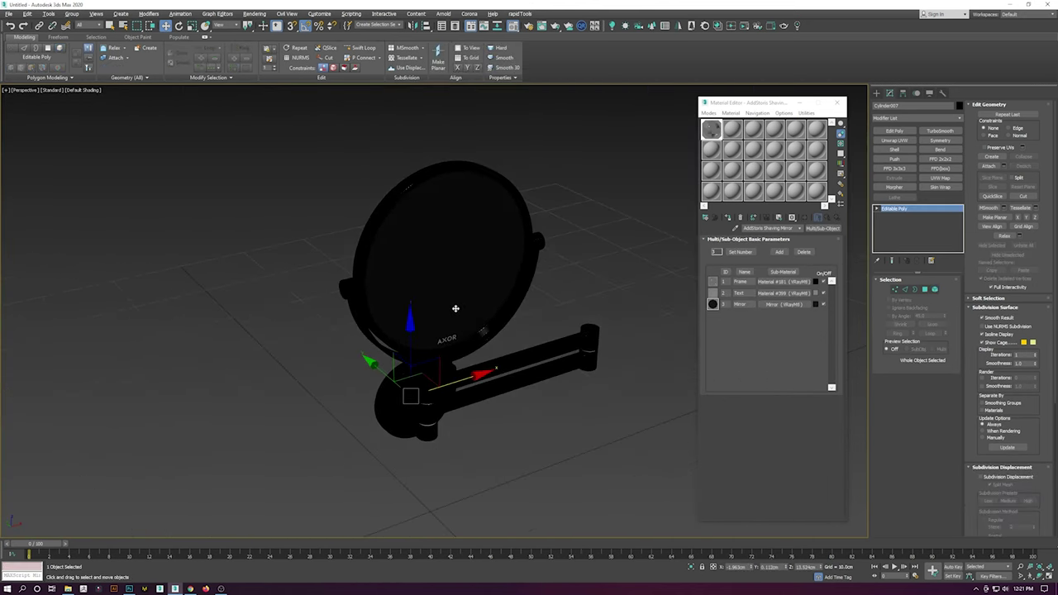
{"action": "key", "text": "t"}
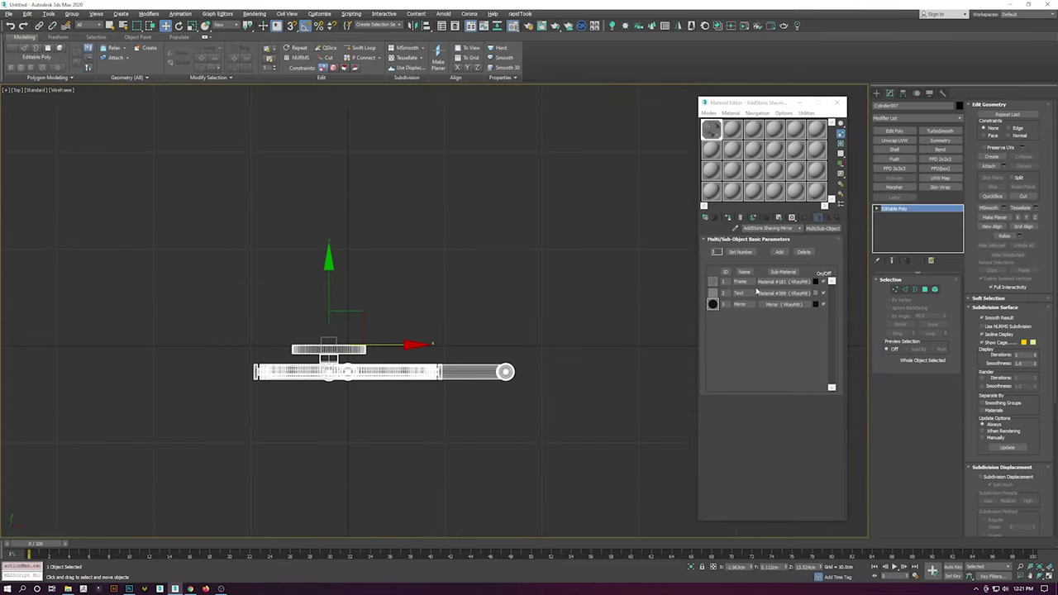
{"action": "key", "text": "Insert"}
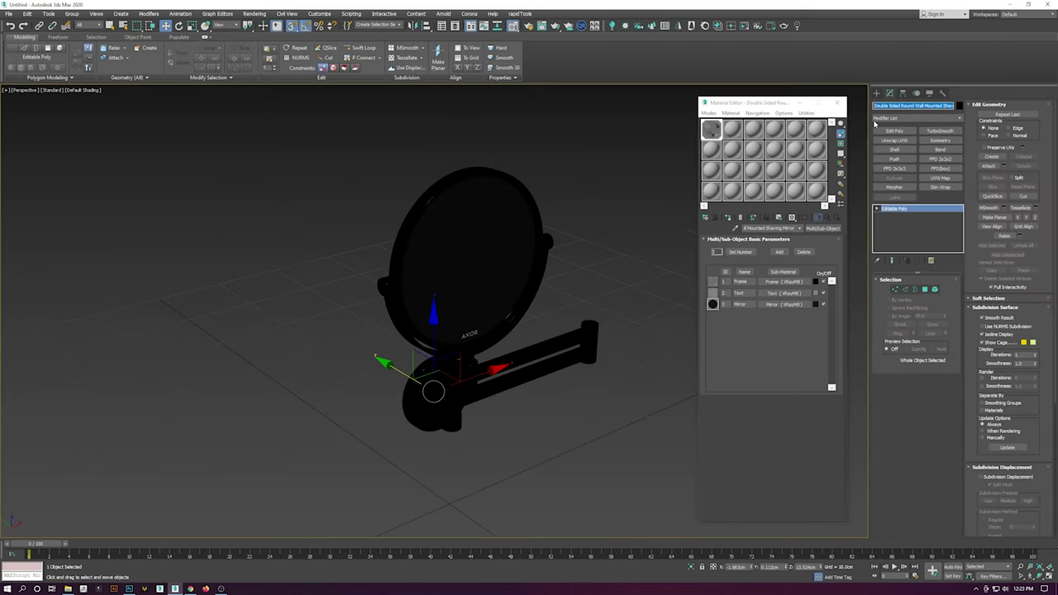
Deselect all, then select the mirror object and view it from the Left
{"action": "left_click", "coordinate": [605, 187]}
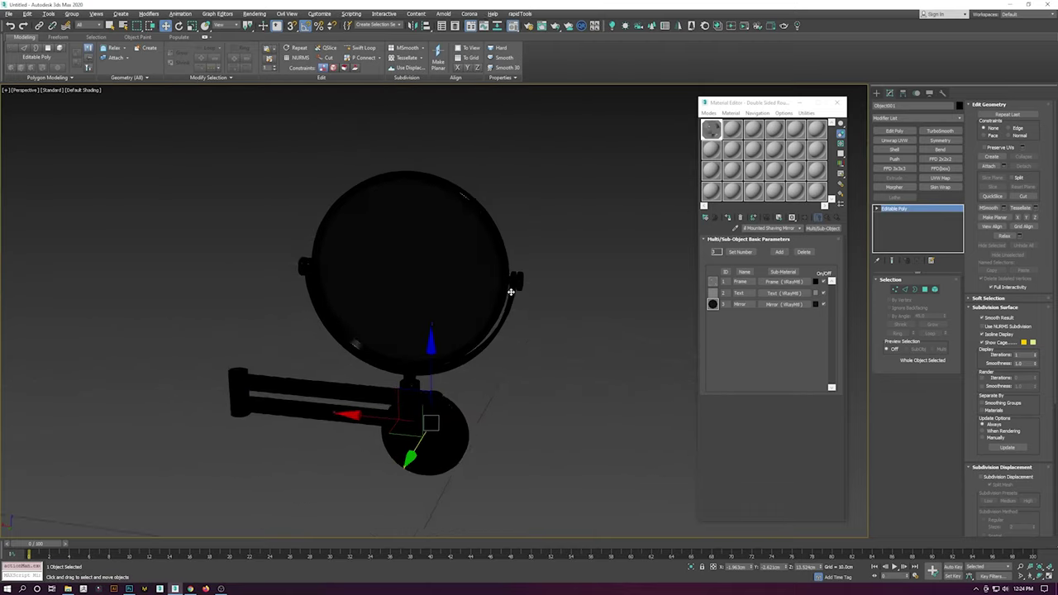
{"action": "mouse_move", "coordinate": [379, 298]}
{"action": "middle_mouse_down", "text": "alt"}
{"action": "mouse_move", "coordinate": [356, 265]}
{"action": "mouse_move", "coordinate": [399, 220]}
{"action": "middle_mouse_up", "text": "alt"}
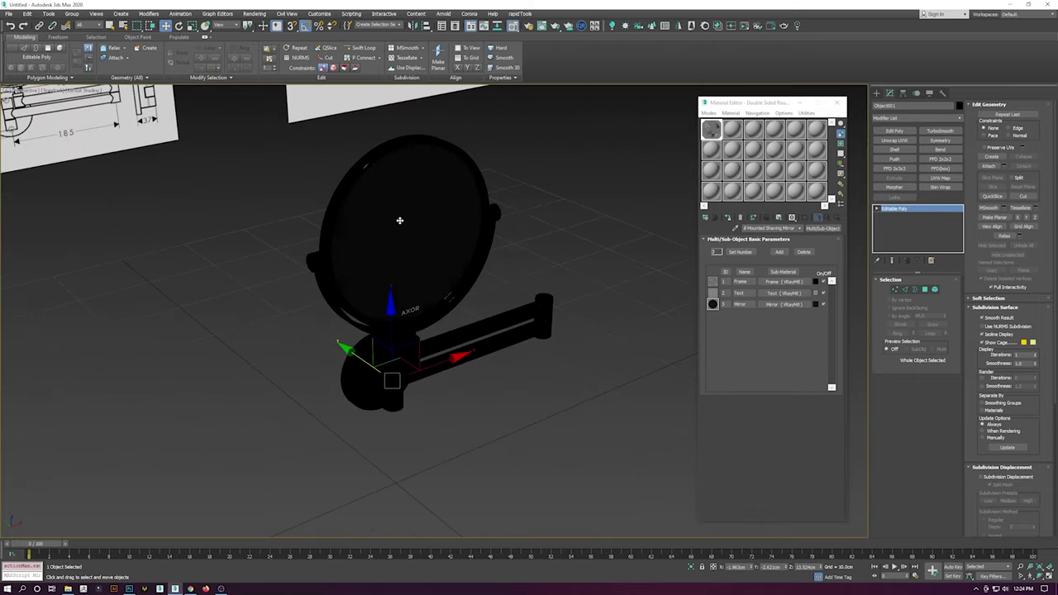
{"action": "left_click", "coordinate": [443, 242]}
{"action": "key", "text": "l"}
{"action": "scroll", "coordinate": [474, 167], "scroll_direction": "up", "scroll_amount": 5}
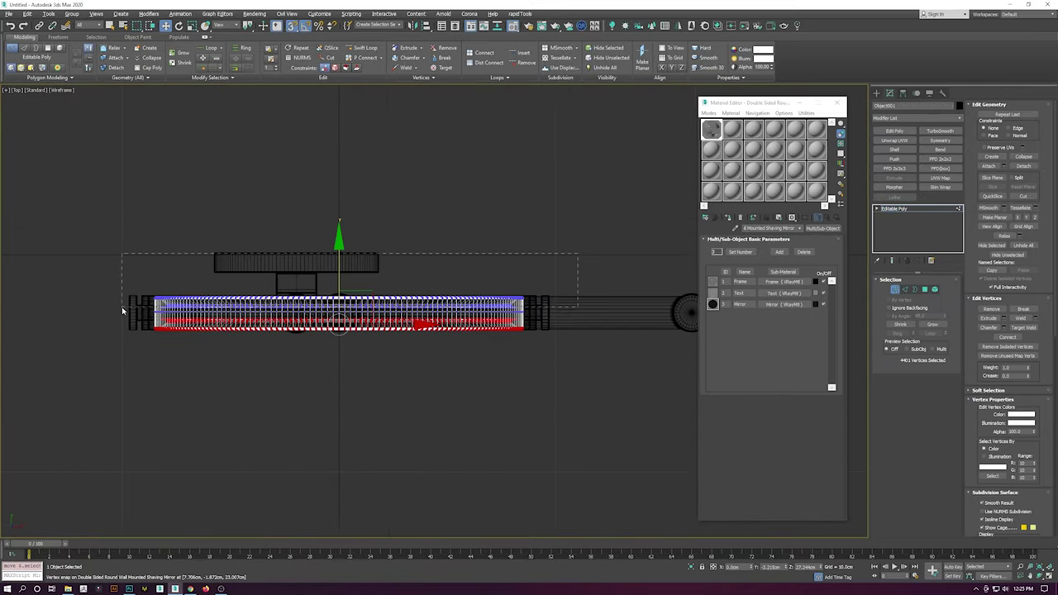
Frame the selected mirror and show the Left view in wireframe
{"action": "key", "text": "z"}
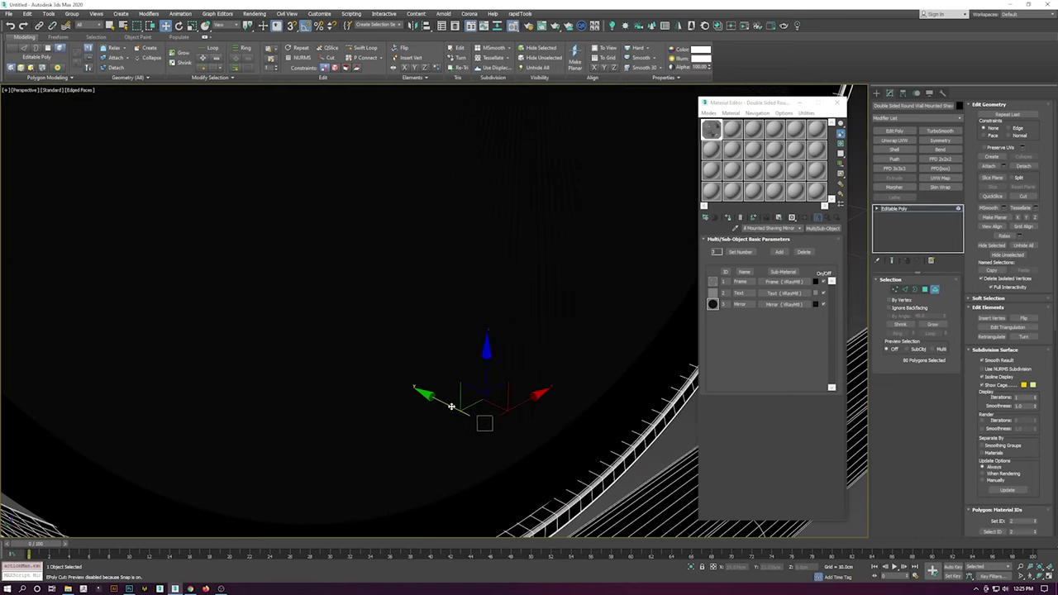
{"action": "scroll", "coordinate": [451, 405], "scroll_direction": "down", "scroll_amount": 5}
{"action": "key", "text": "l"}
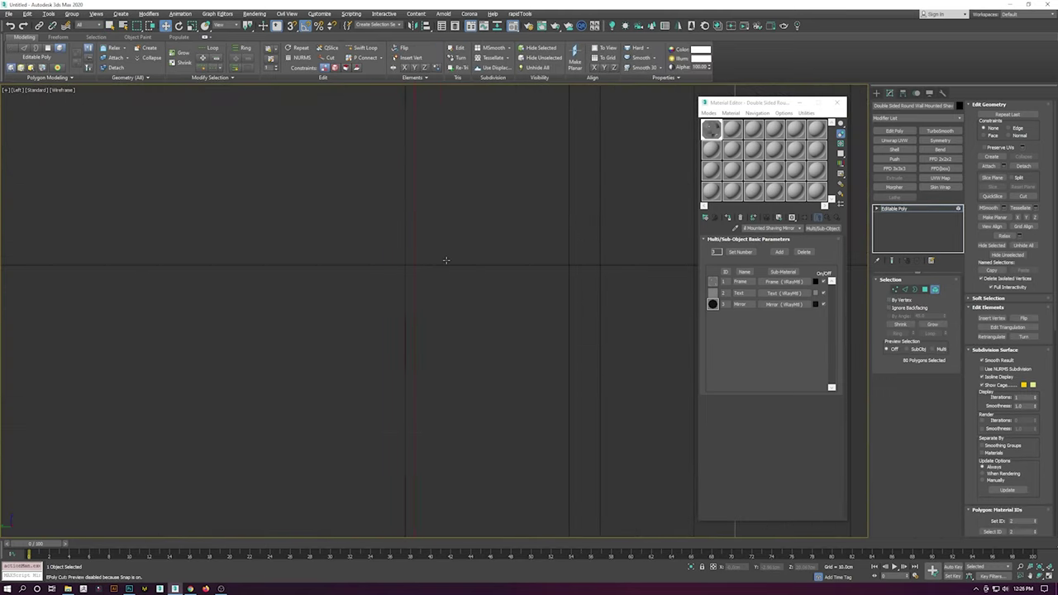